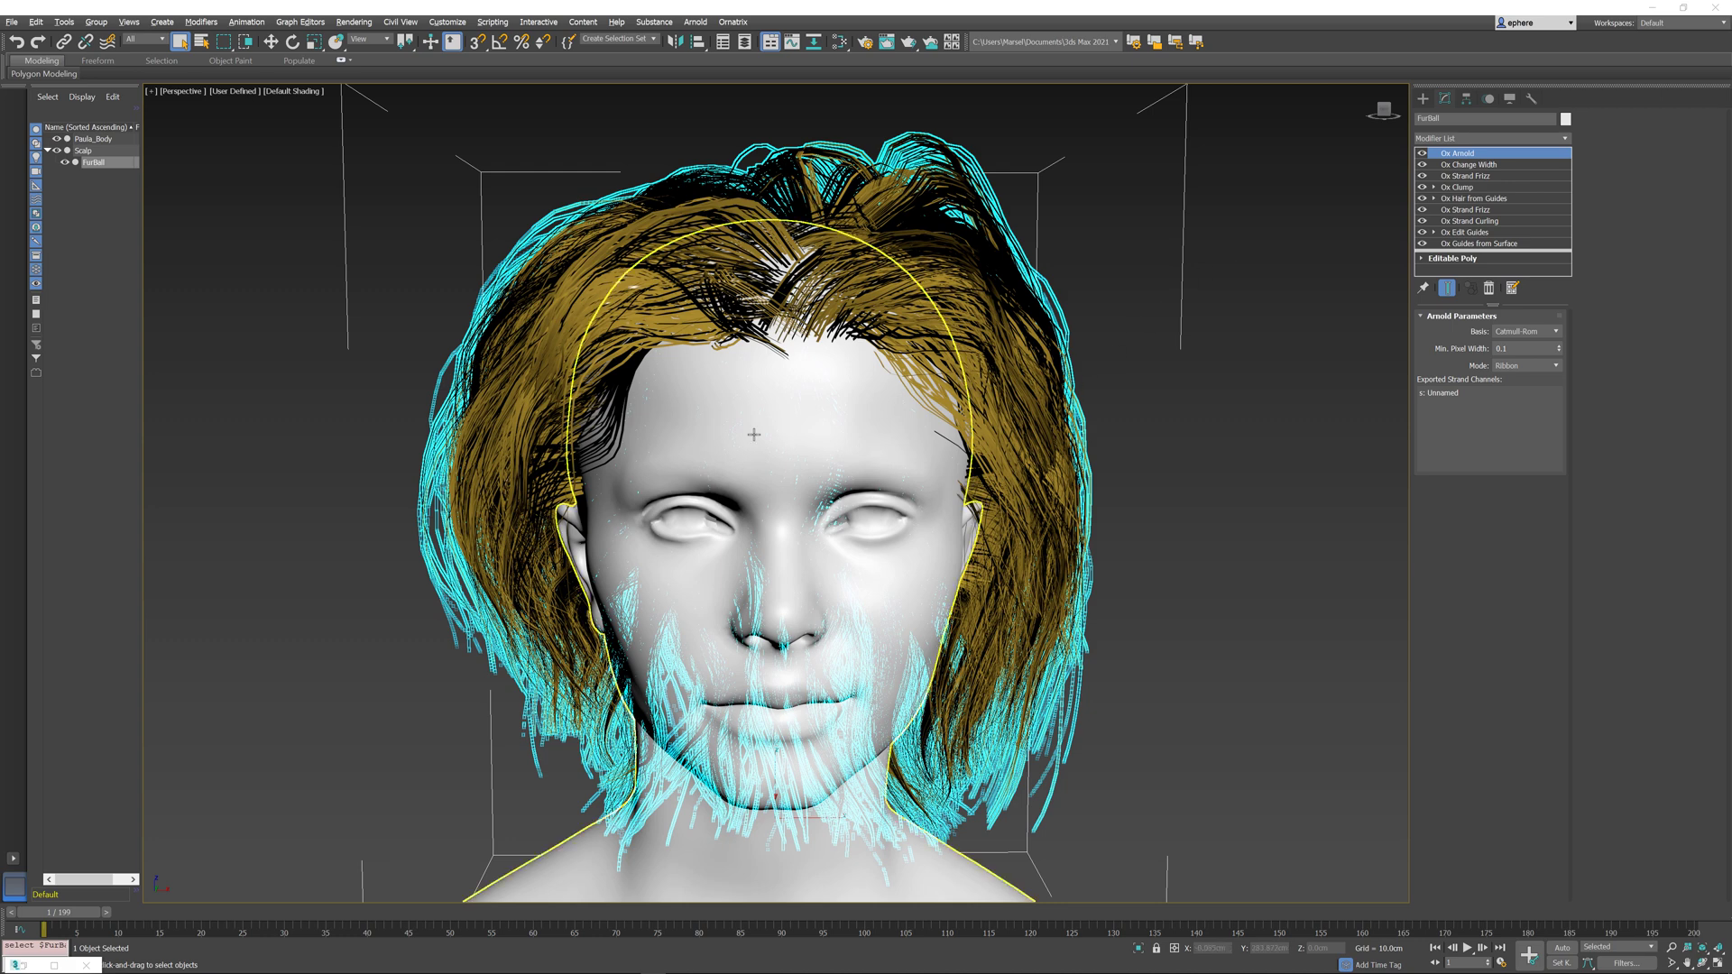
Step: Open the Slate Material Editor to show the hair's golden Standard Hair material
key(m)
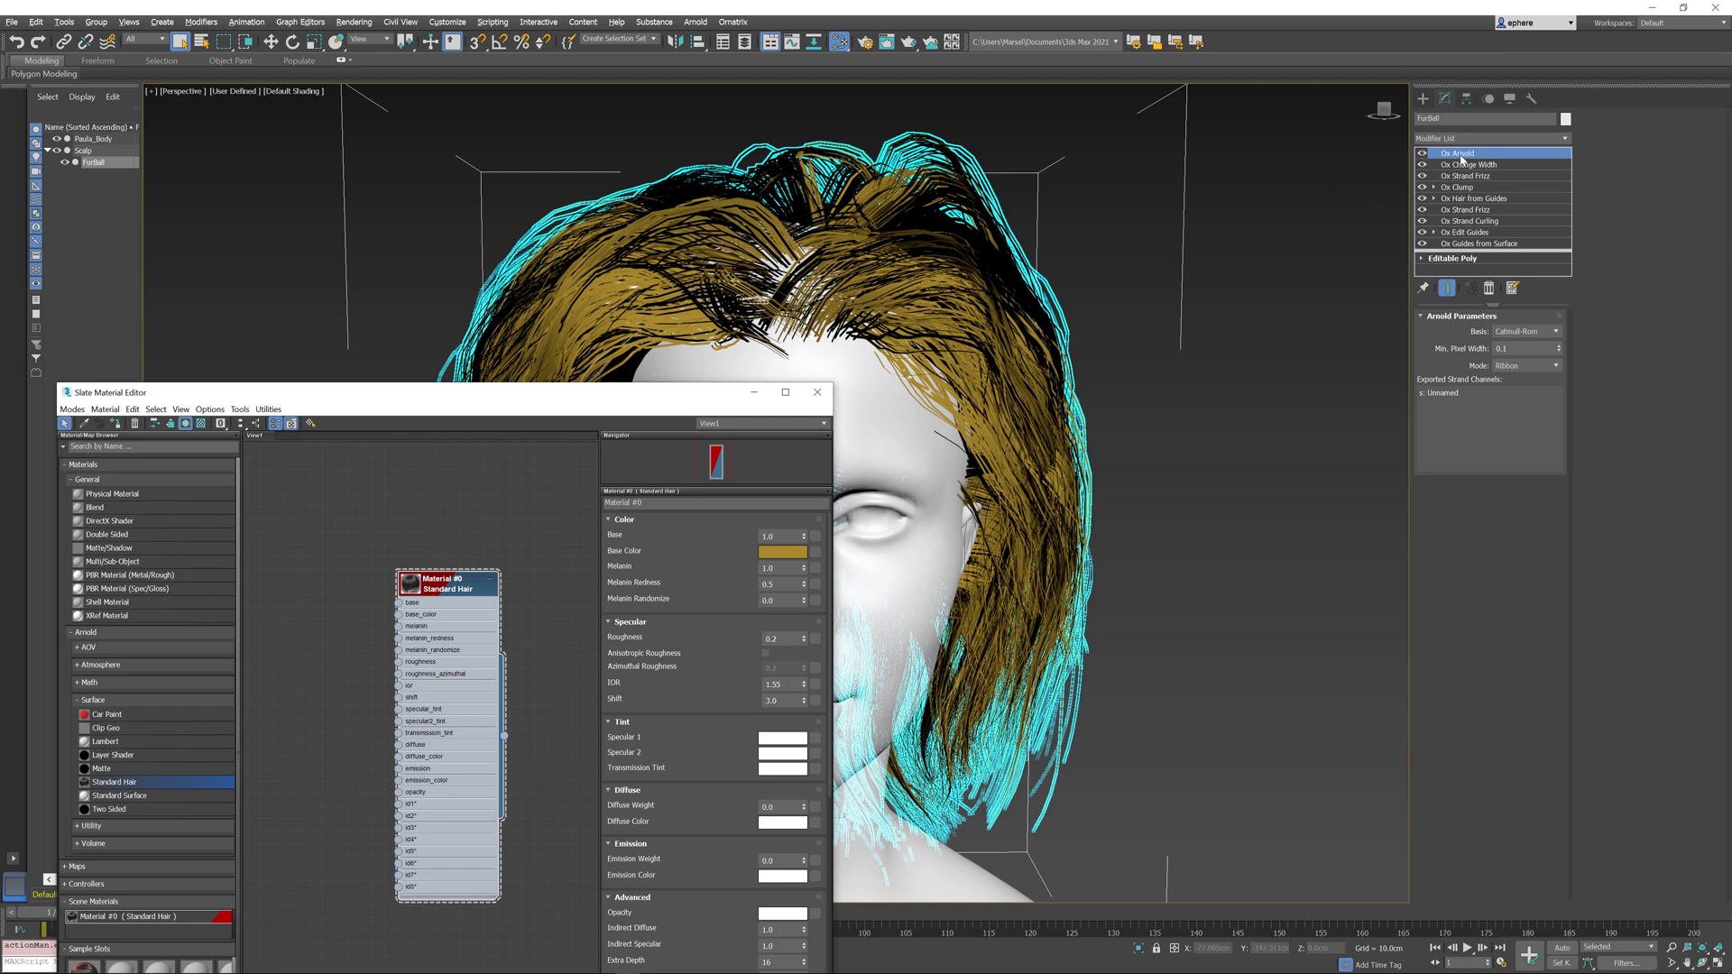
click(1539, 140)
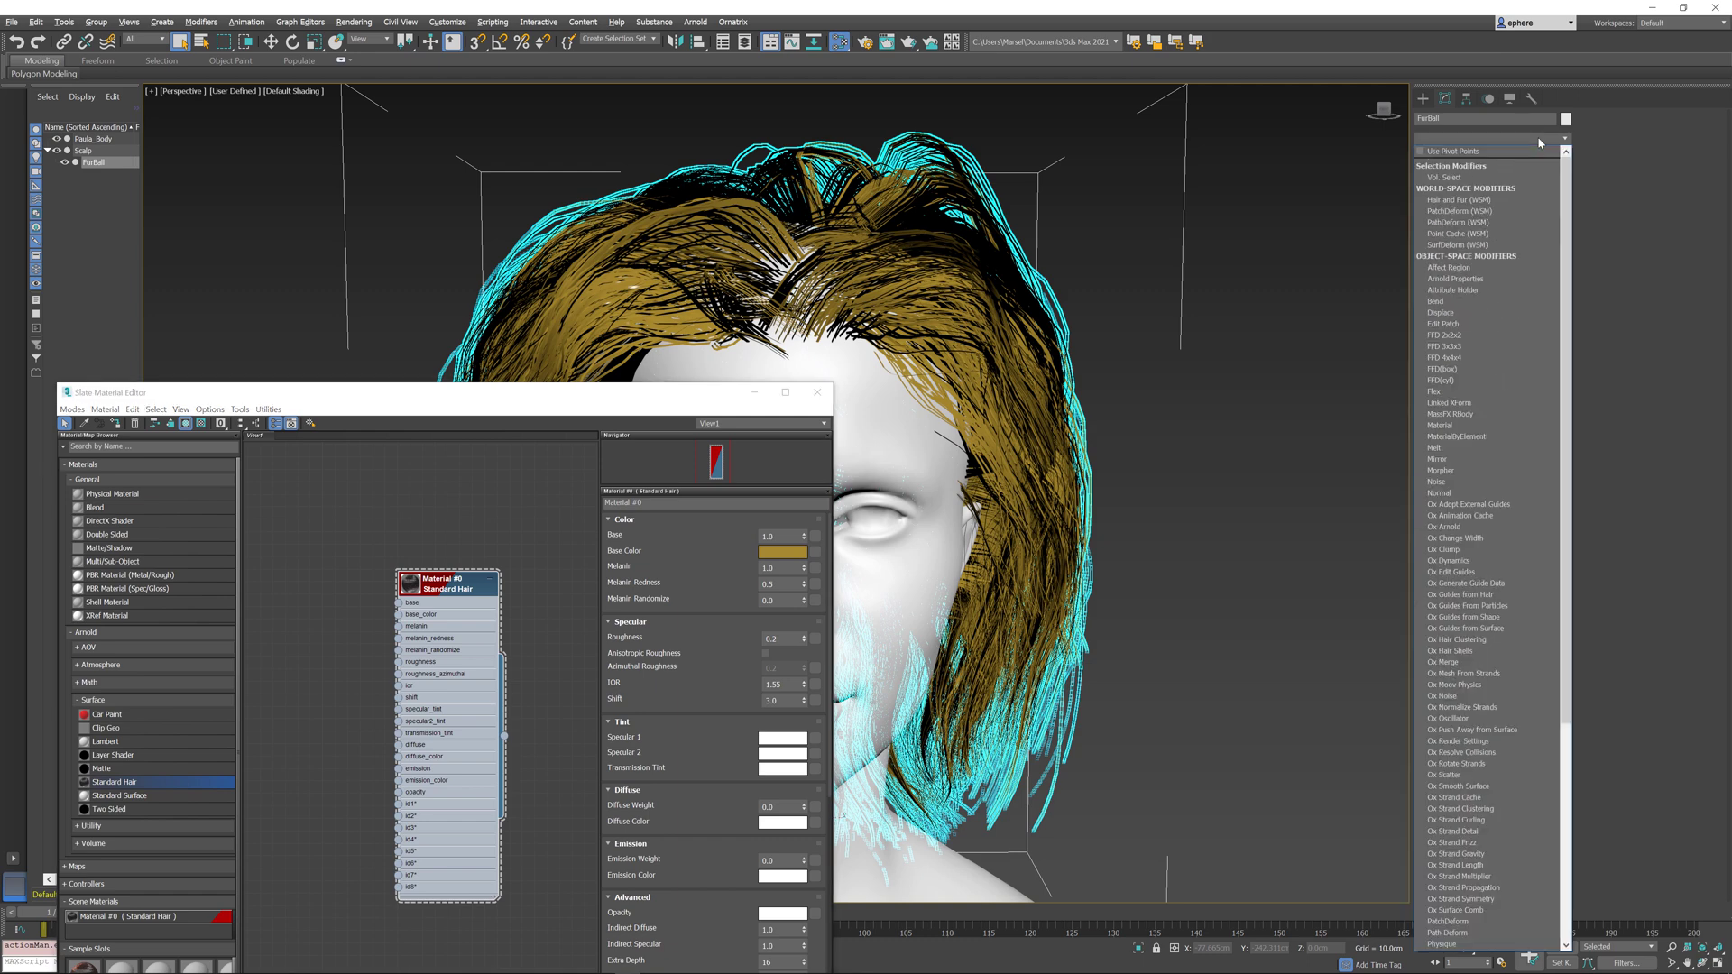
click(1537, 141)
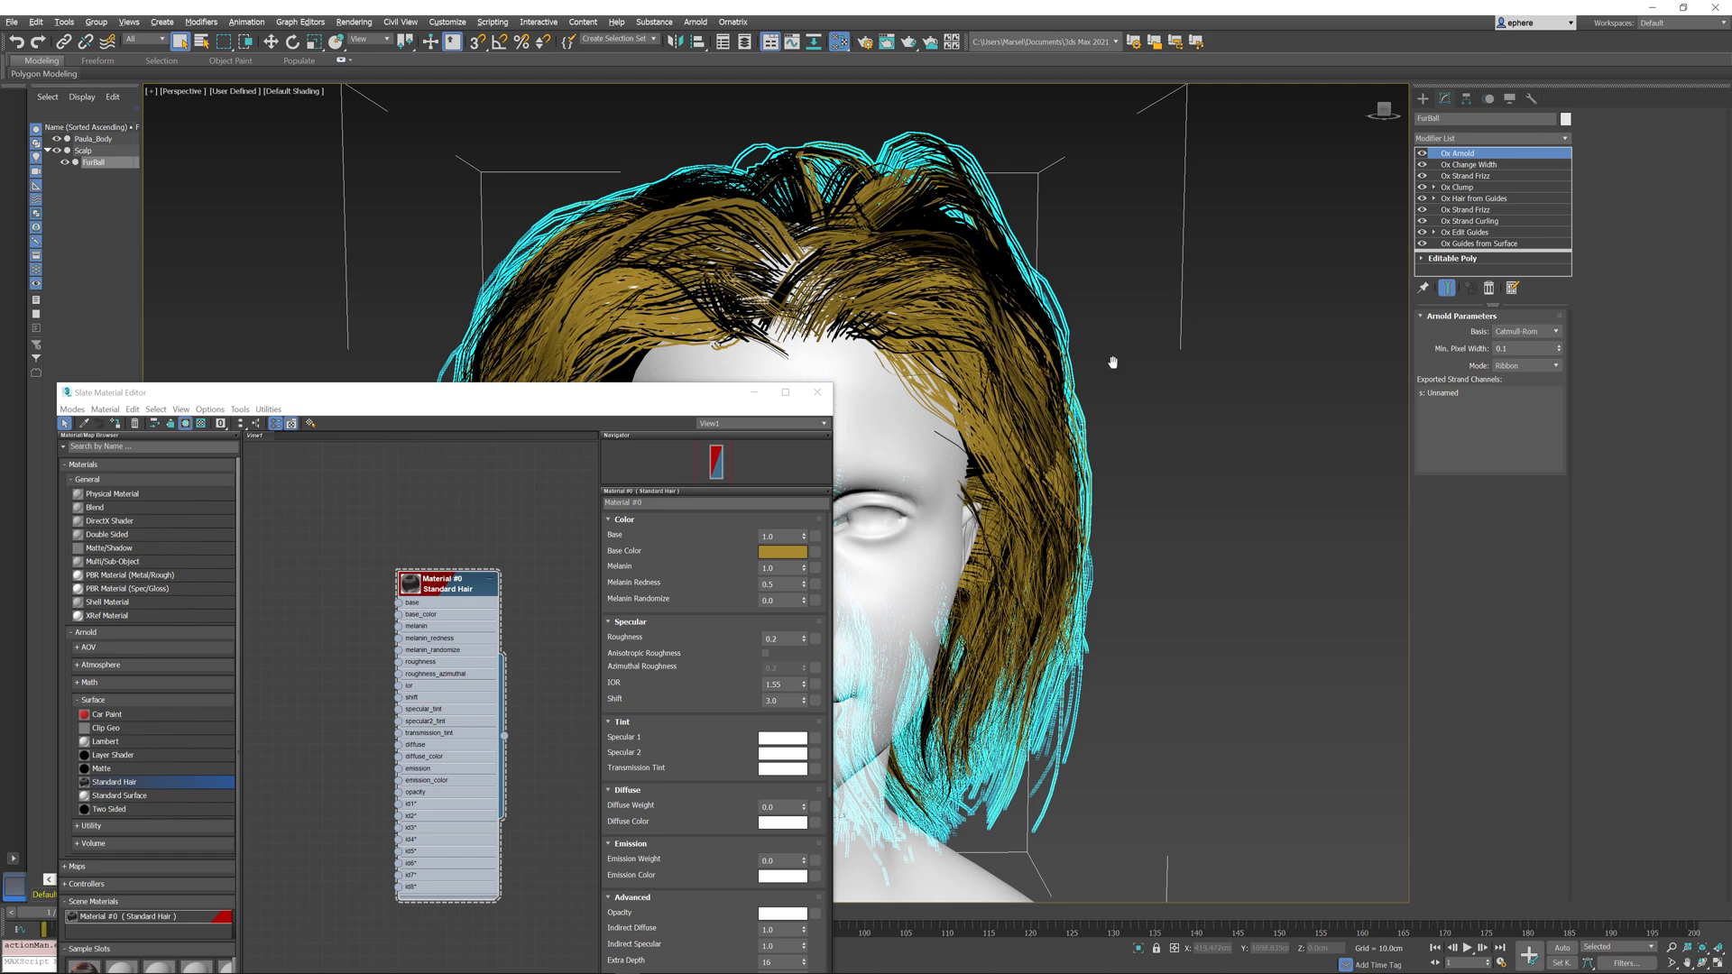
Step: Render the hair, drag the Standard Hair Melanin down to 0.46, and render again
key(shift+q)
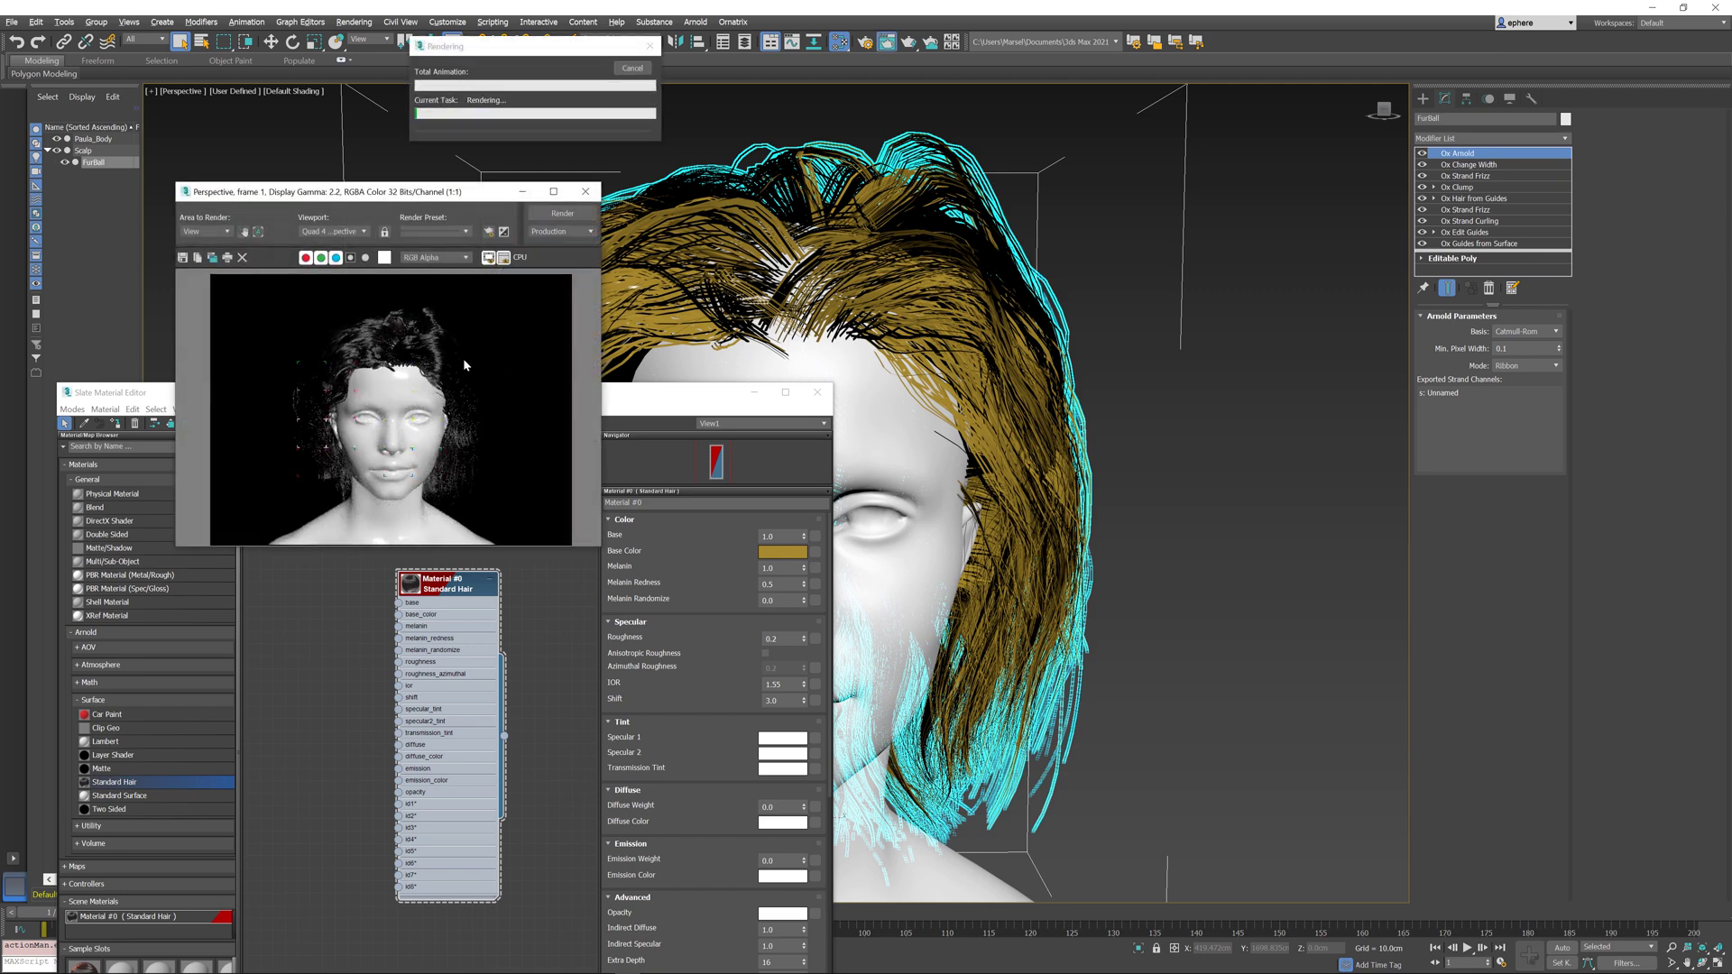
click(786, 568)
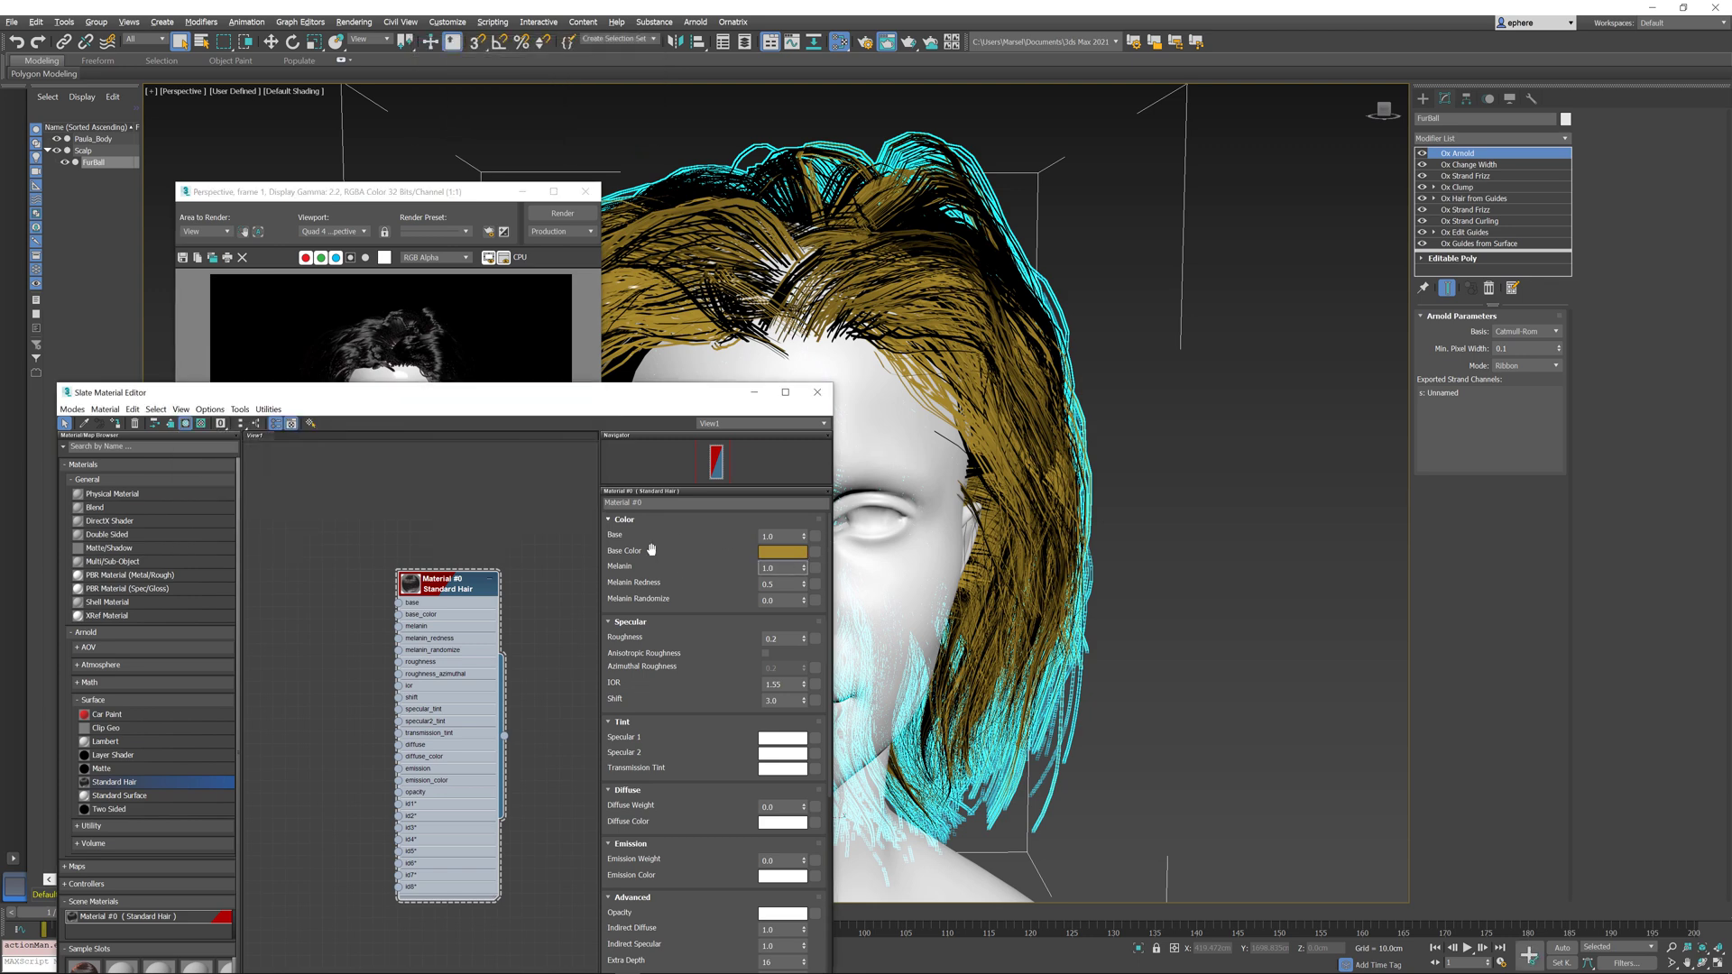
drag(804, 569, 804, 610)
key(shift+q)
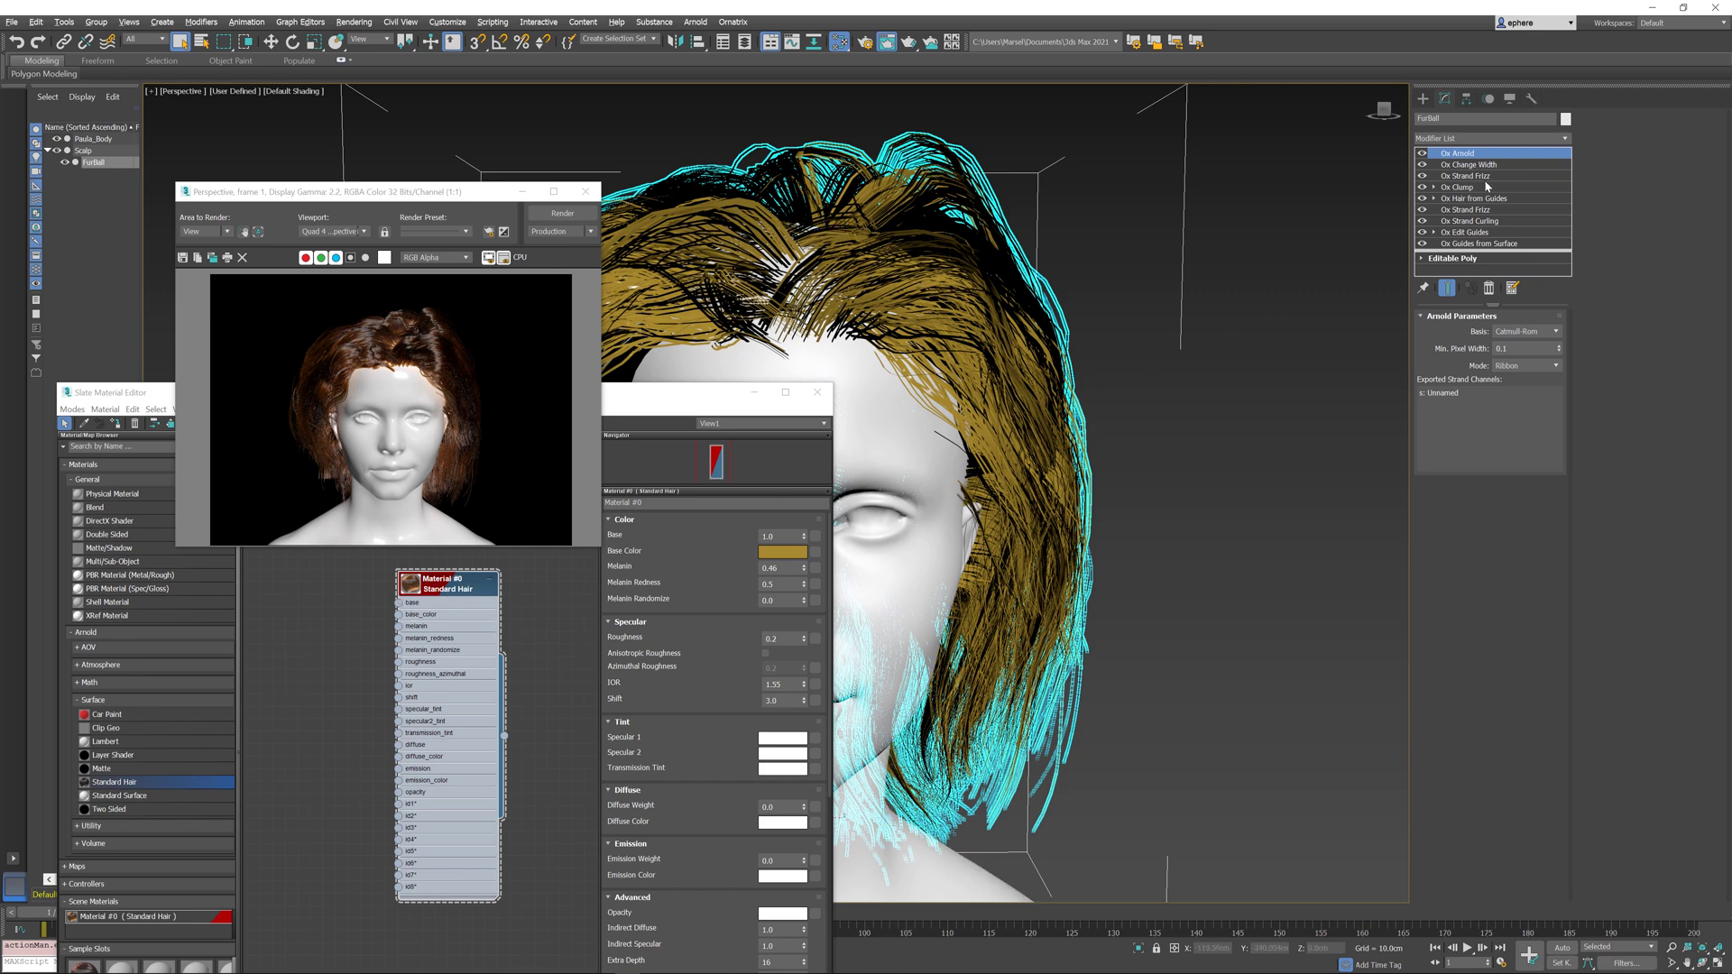
Step: In Ox Edit Guides enable root editing and create a new guide channel named Test
click(1468, 233)
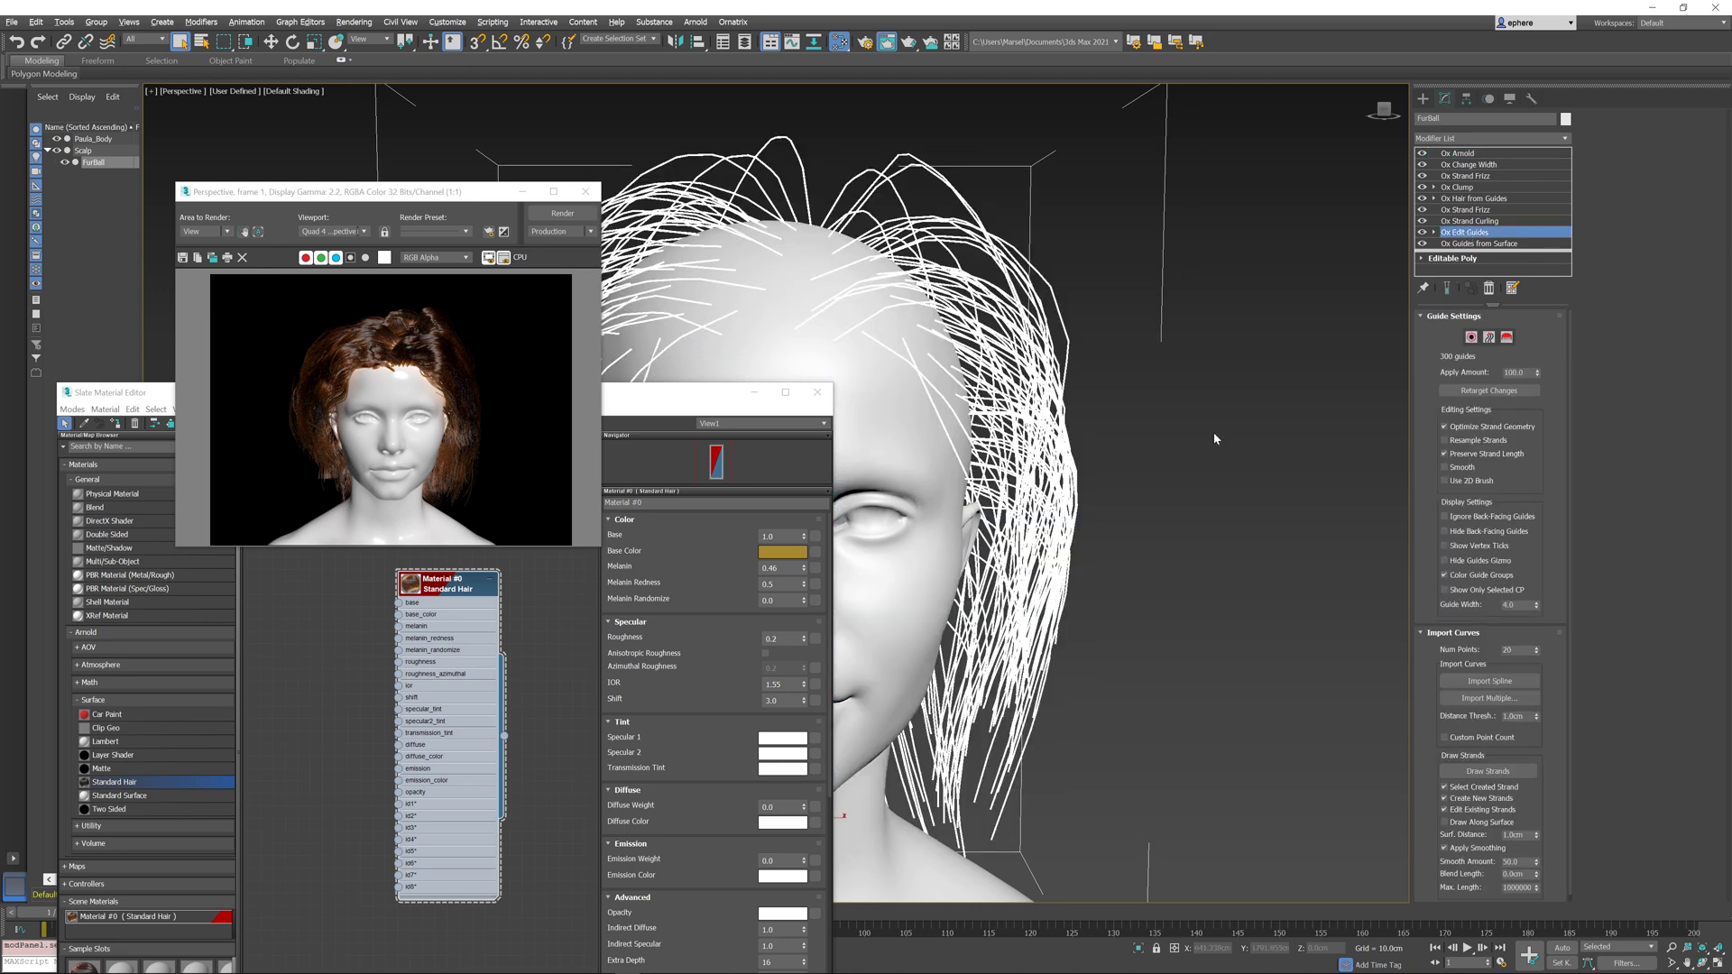
click(1472, 339)
drag(1107, 134, 871, 479)
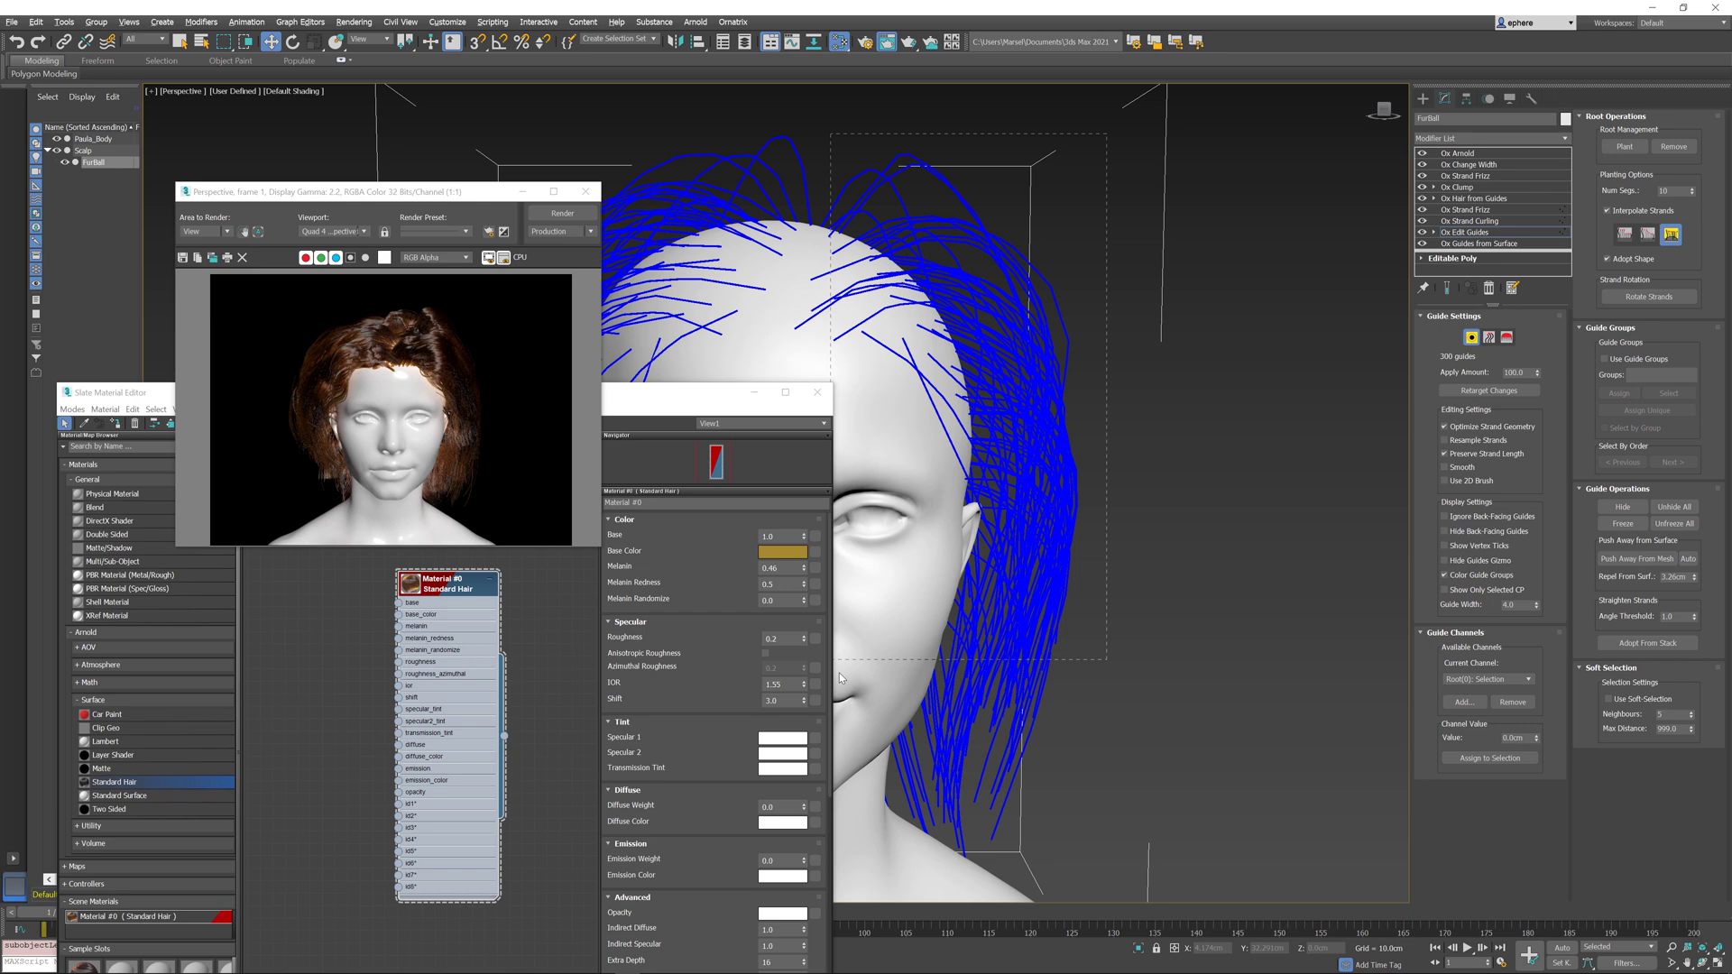
drag(839, 675, 836, 682)
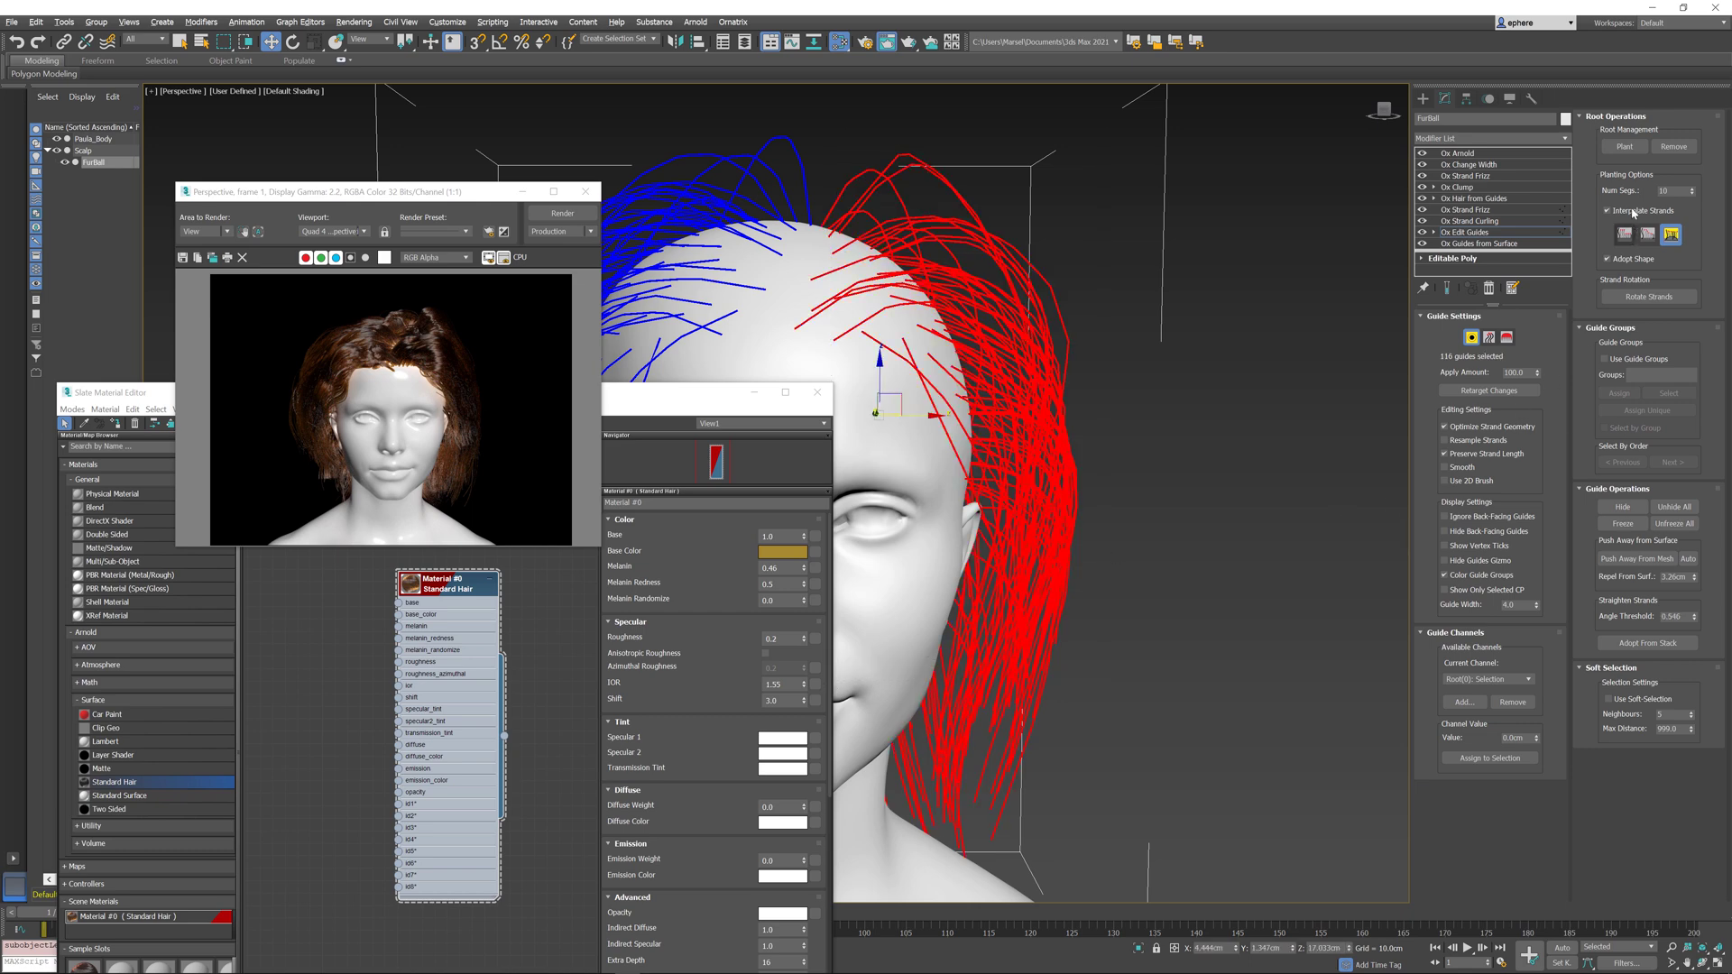
click(1463, 703)
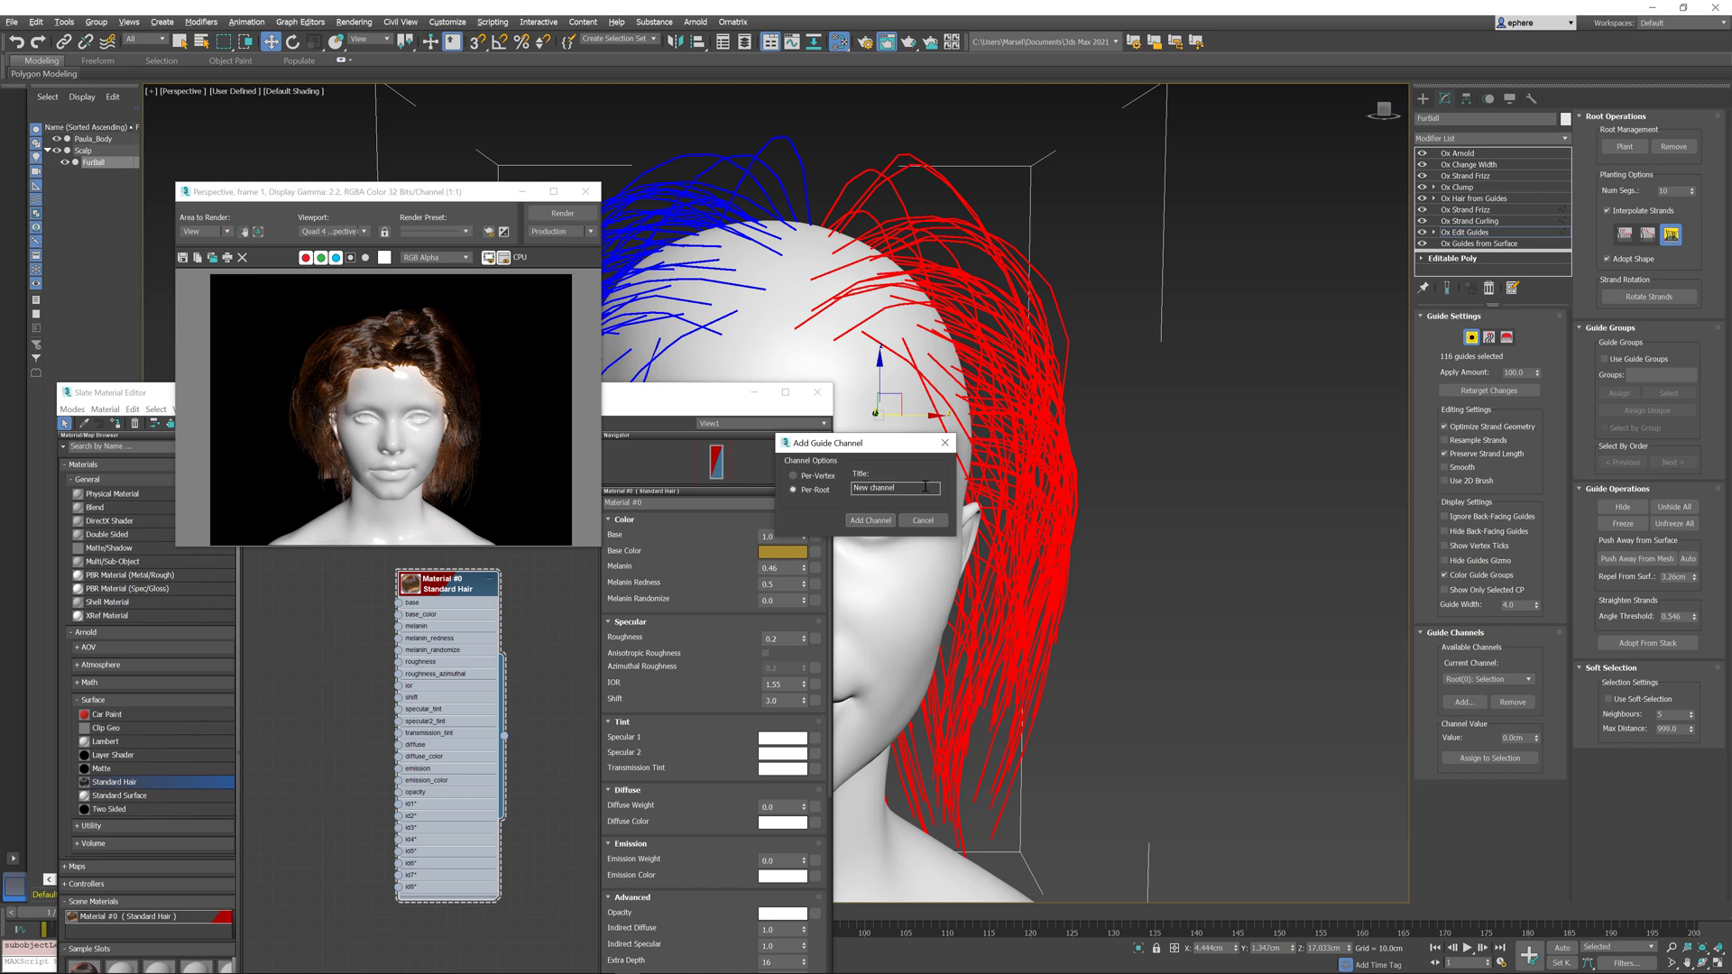
text(Test)
click(868, 521)
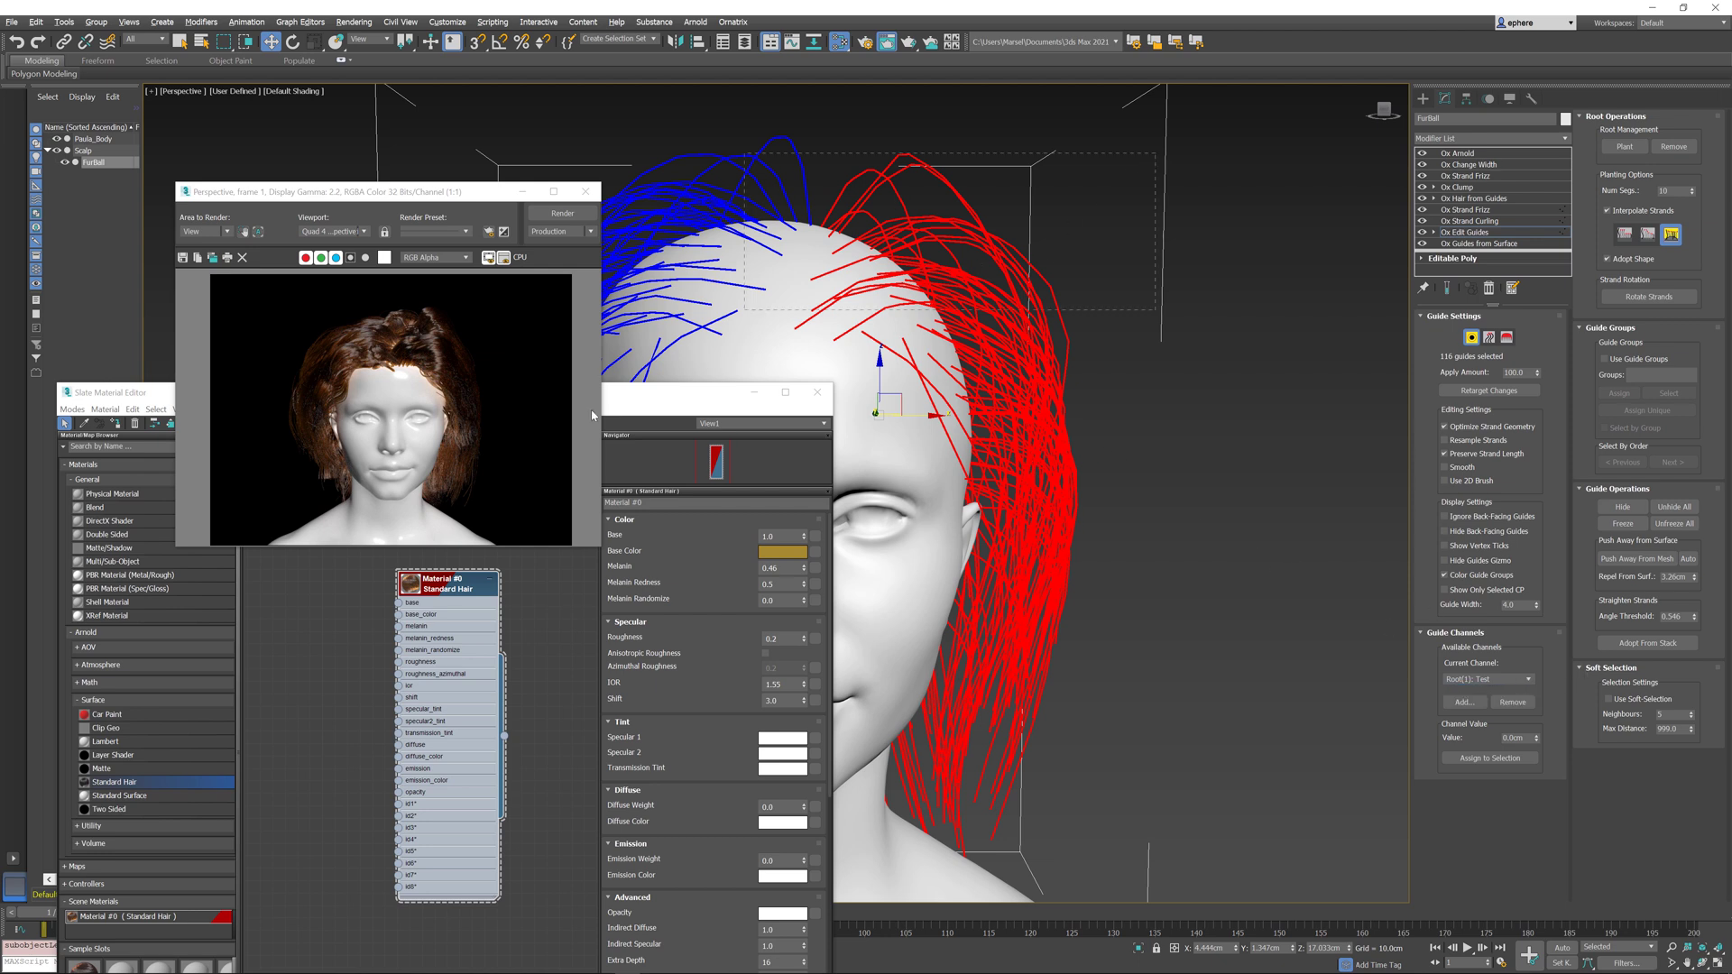
Step: Assign Test channel value 1.0 to the 119 guides on the right of the head
key(ctrl+a)
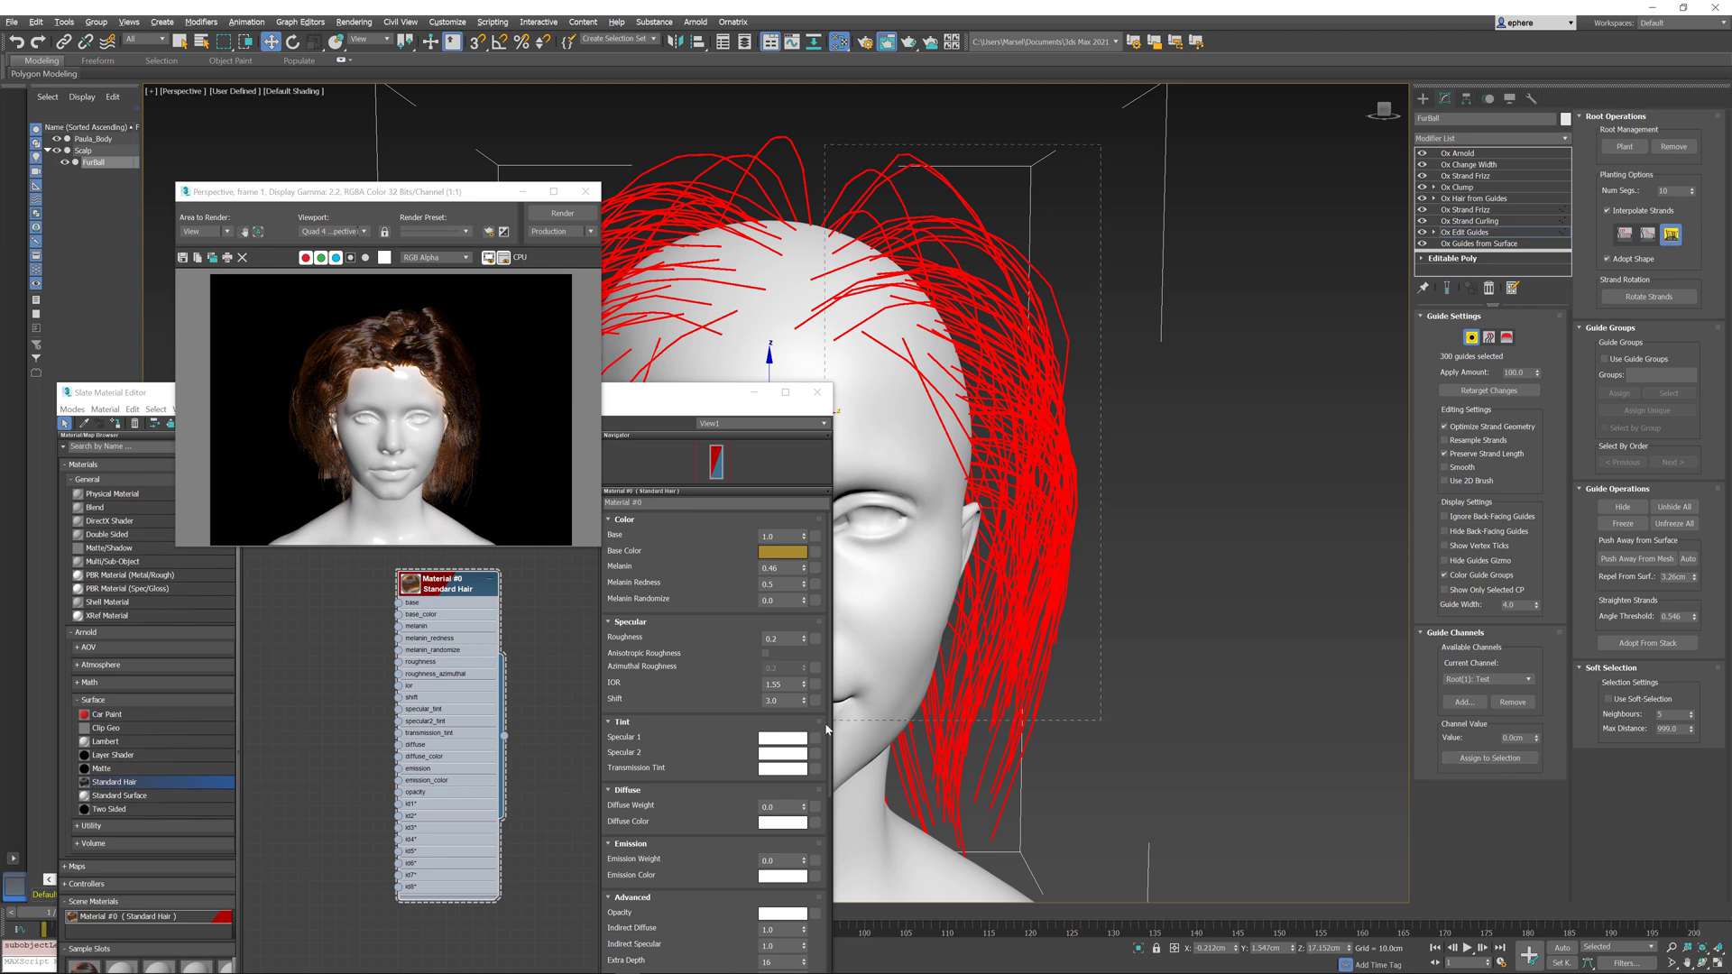
drag(827, 727, 827, 728)
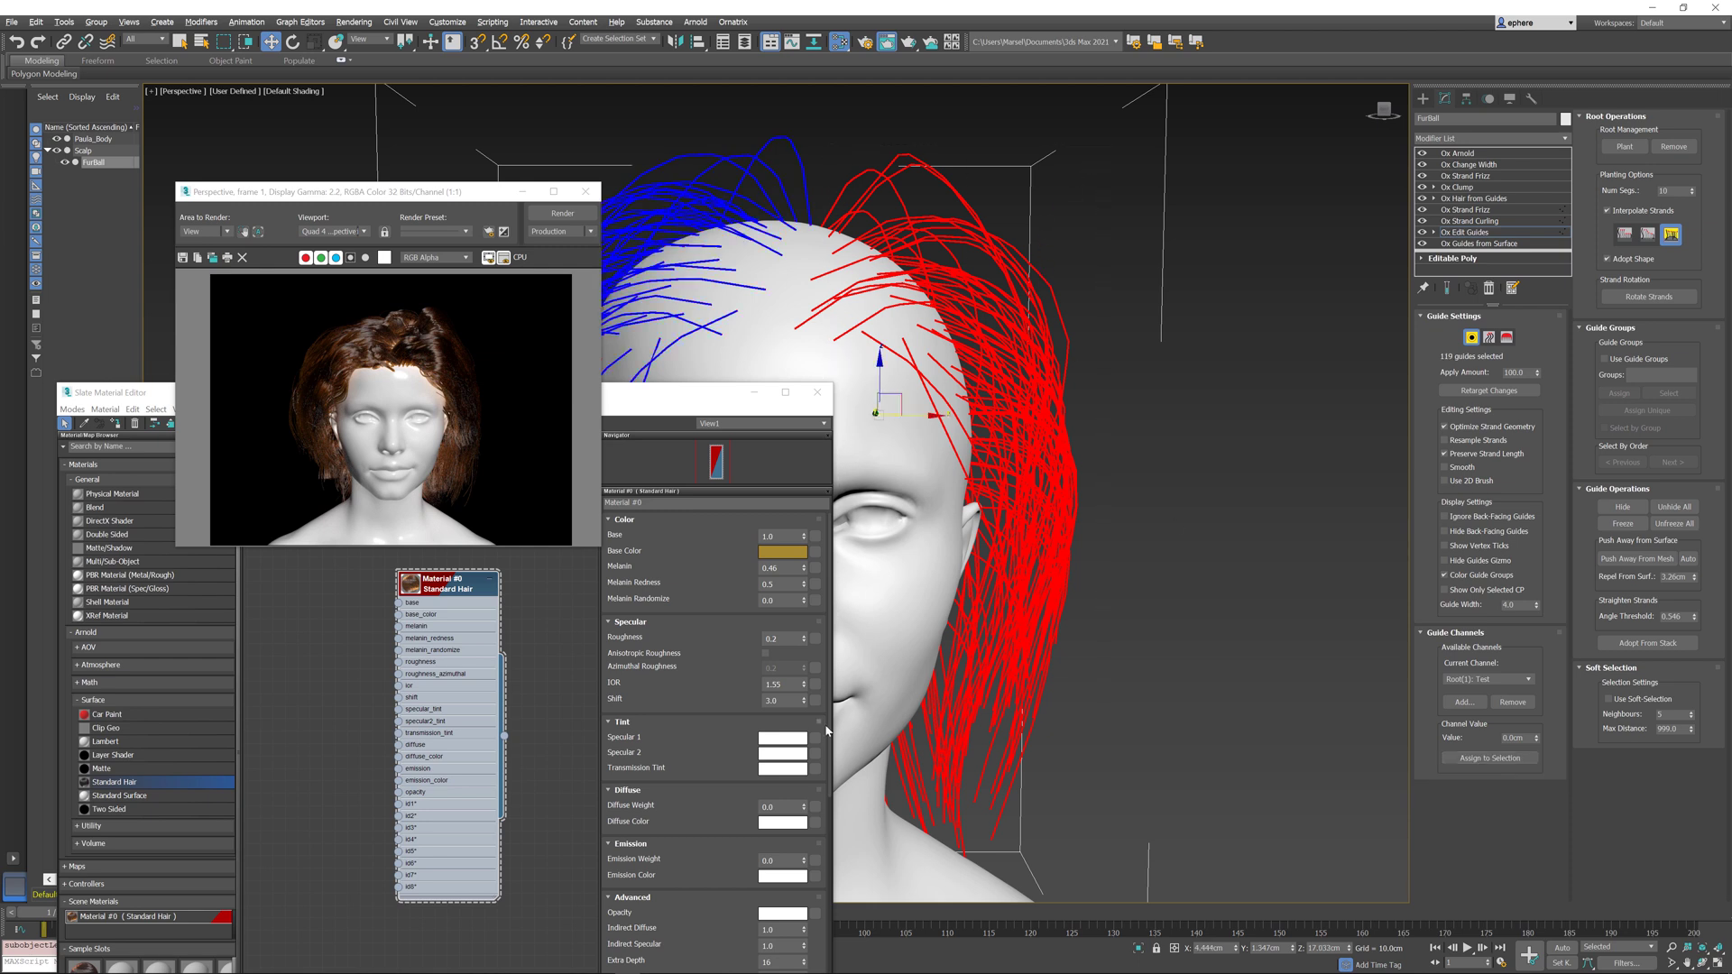
double_click(1520, 737)
text(1)
click(1480, 758)
Step: In Ox Arnold, export only the Test strand channel, leaving Unnamed deselected
click(1493, 234)
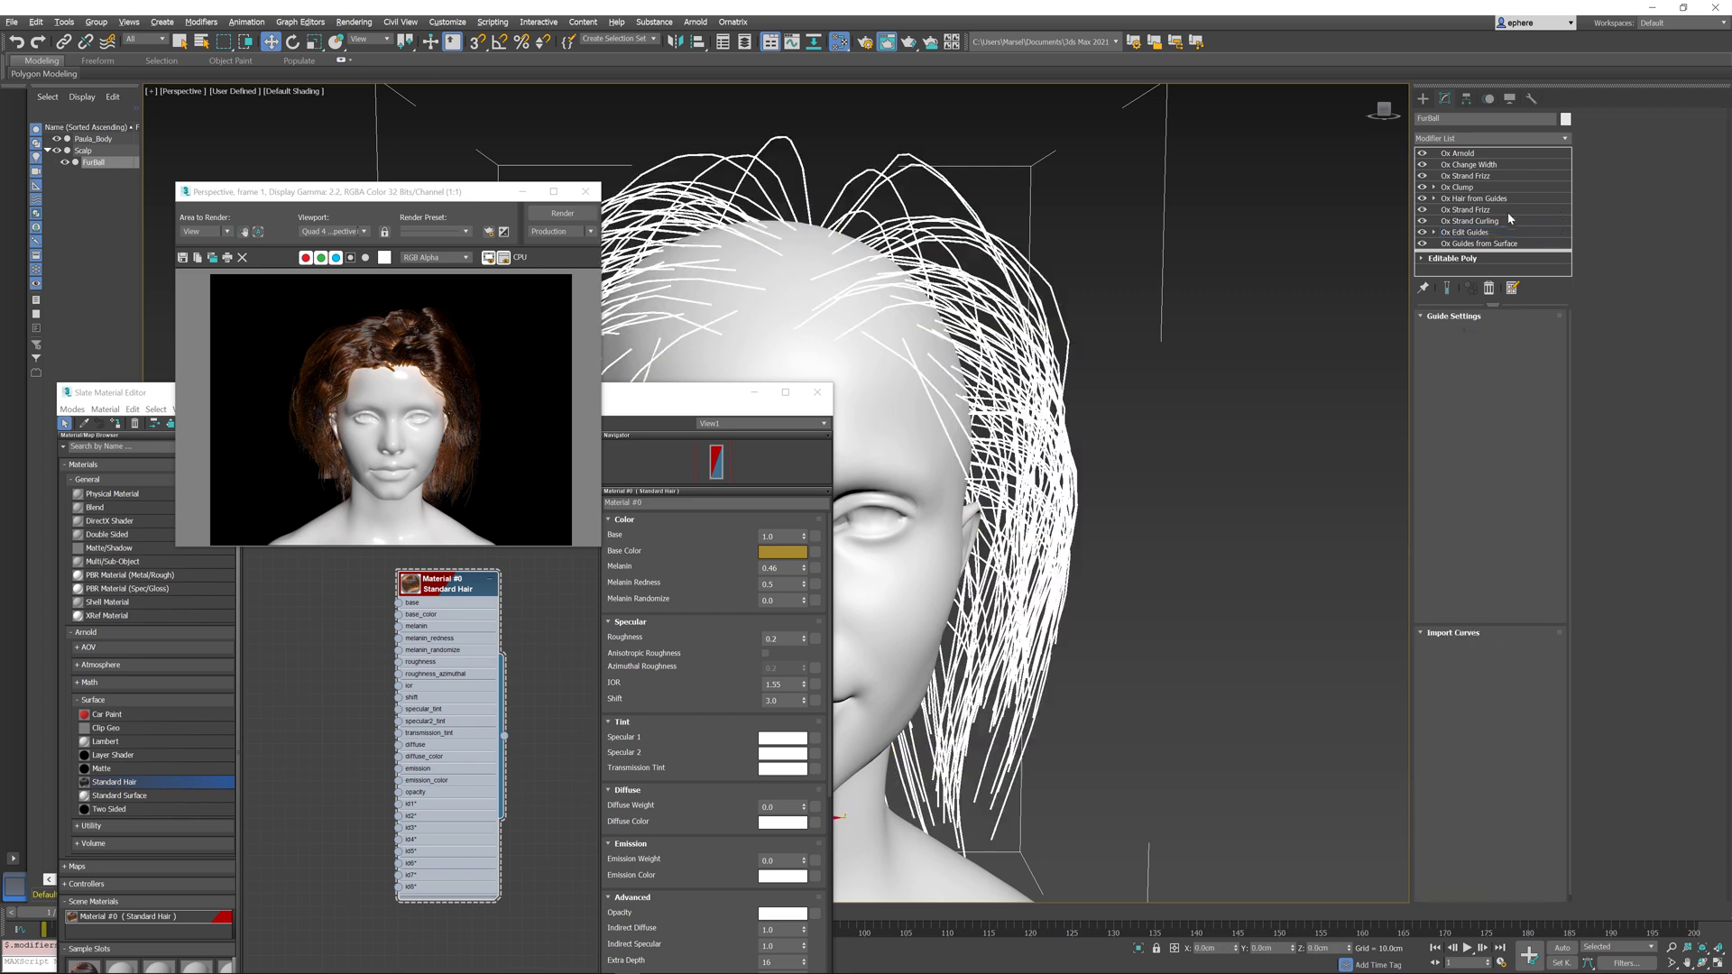
click(1472, 154)
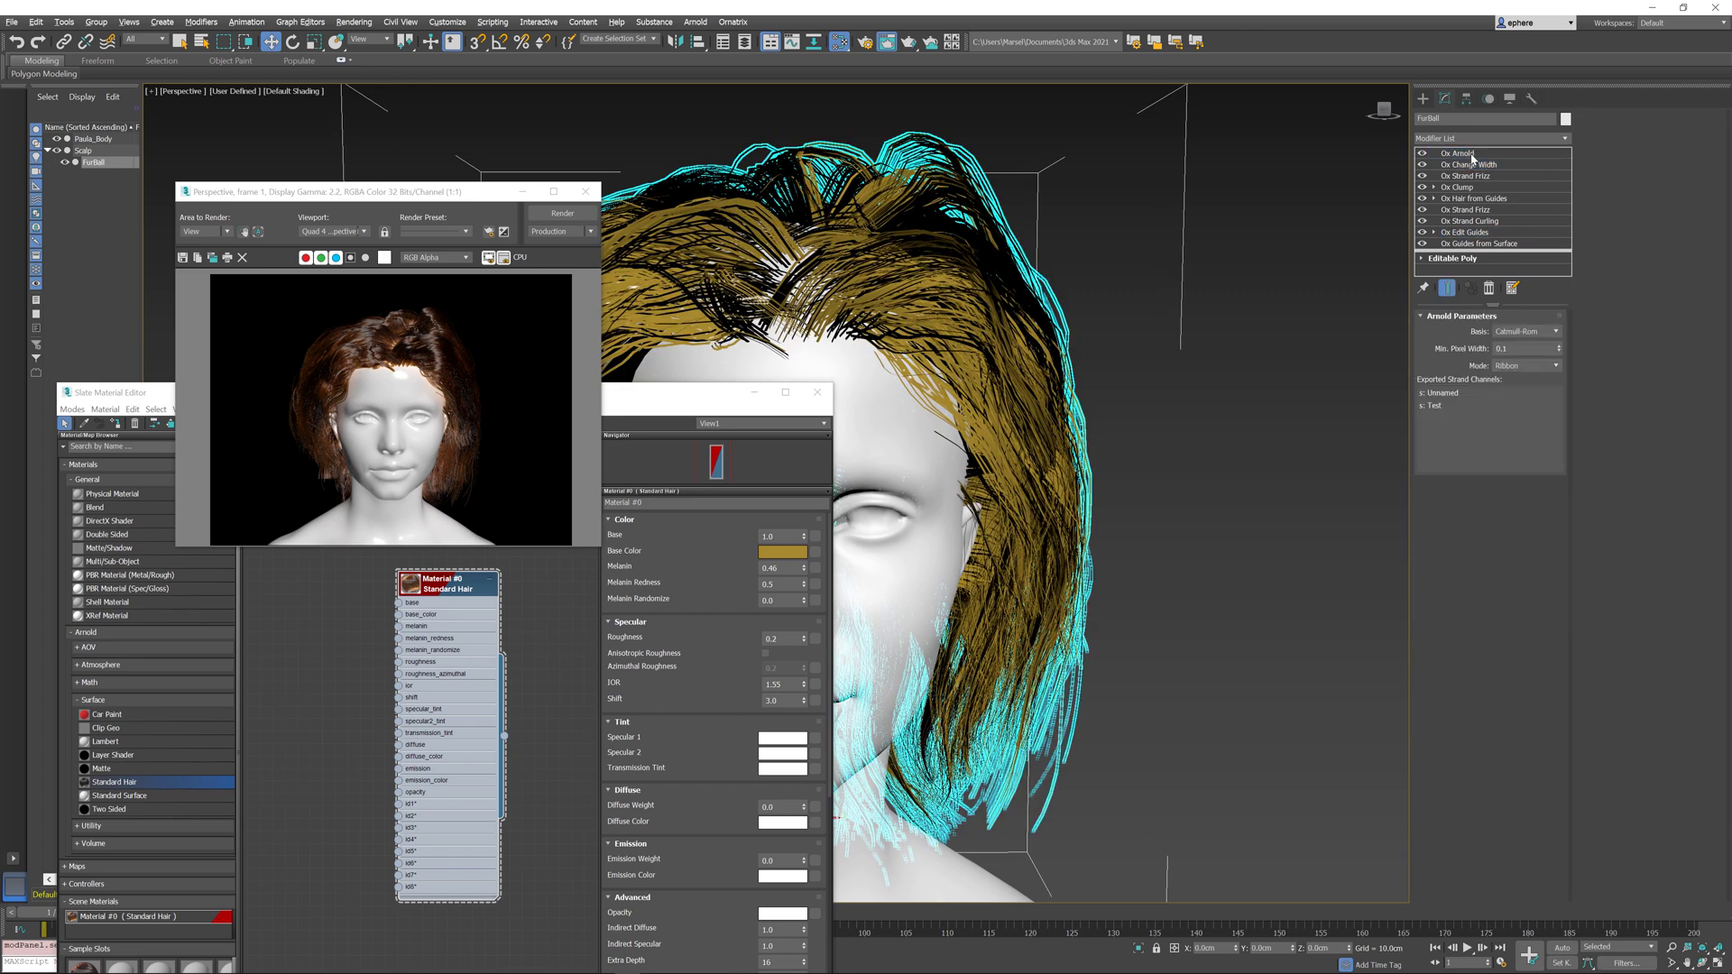
click(1447, 407)
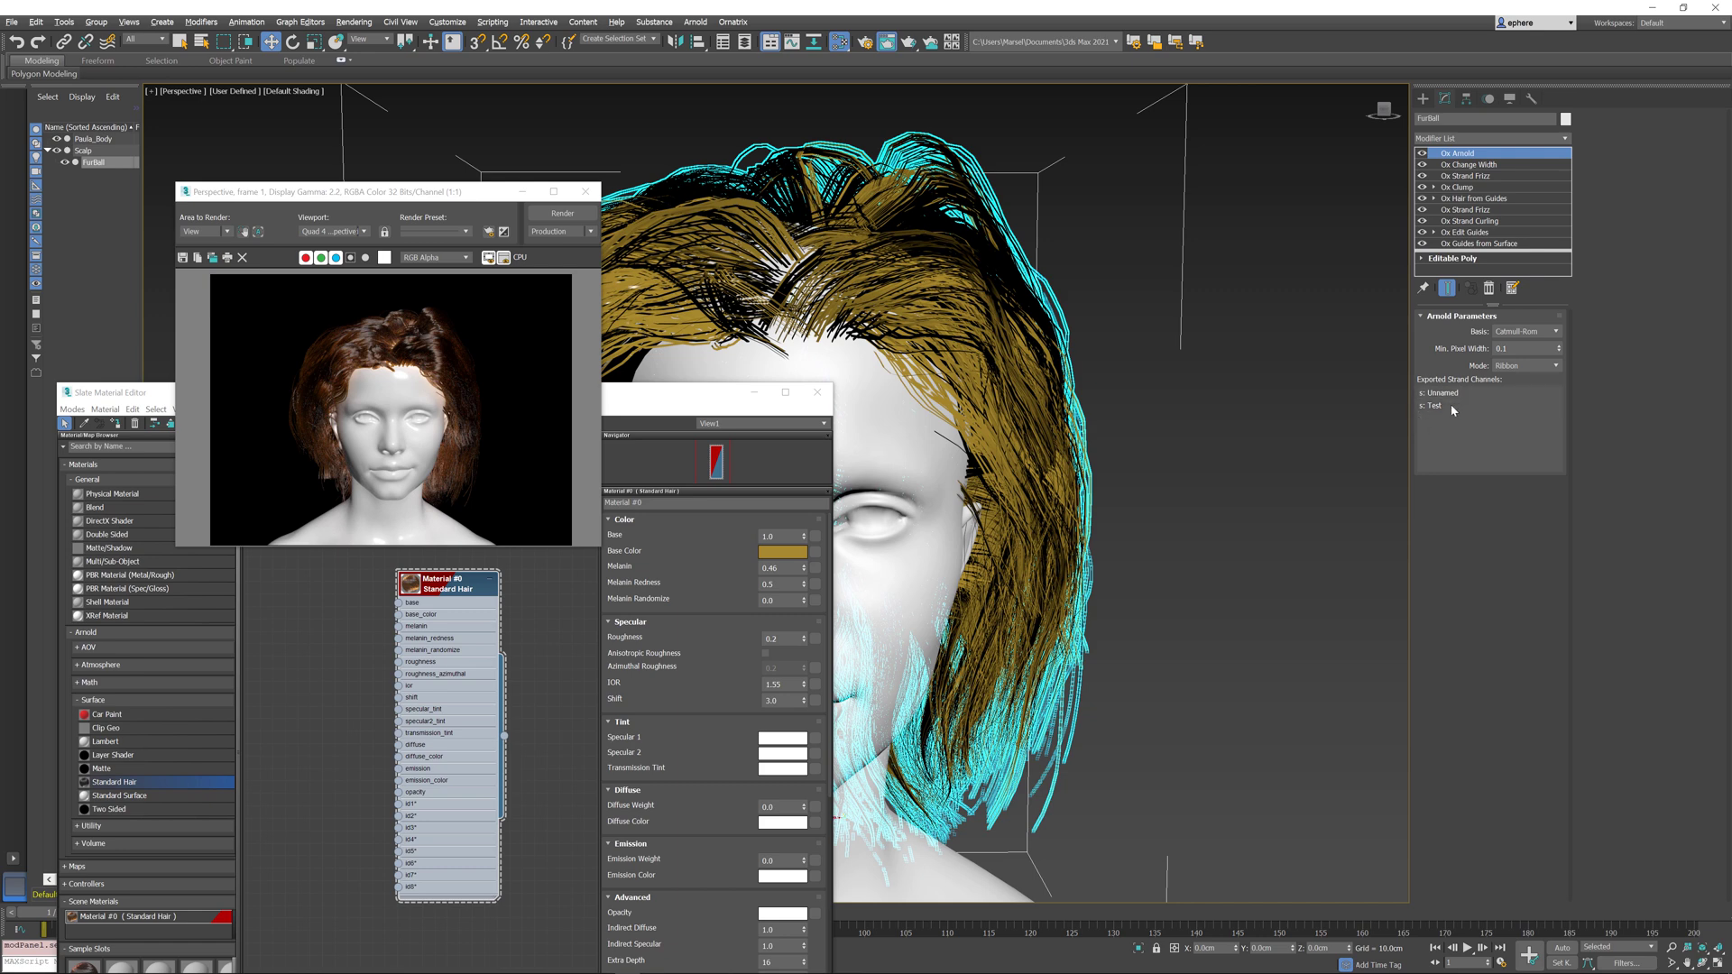
click(1454, 395)
click(1427, 425)
click(1443, 406)
shift+click(1444, 393)
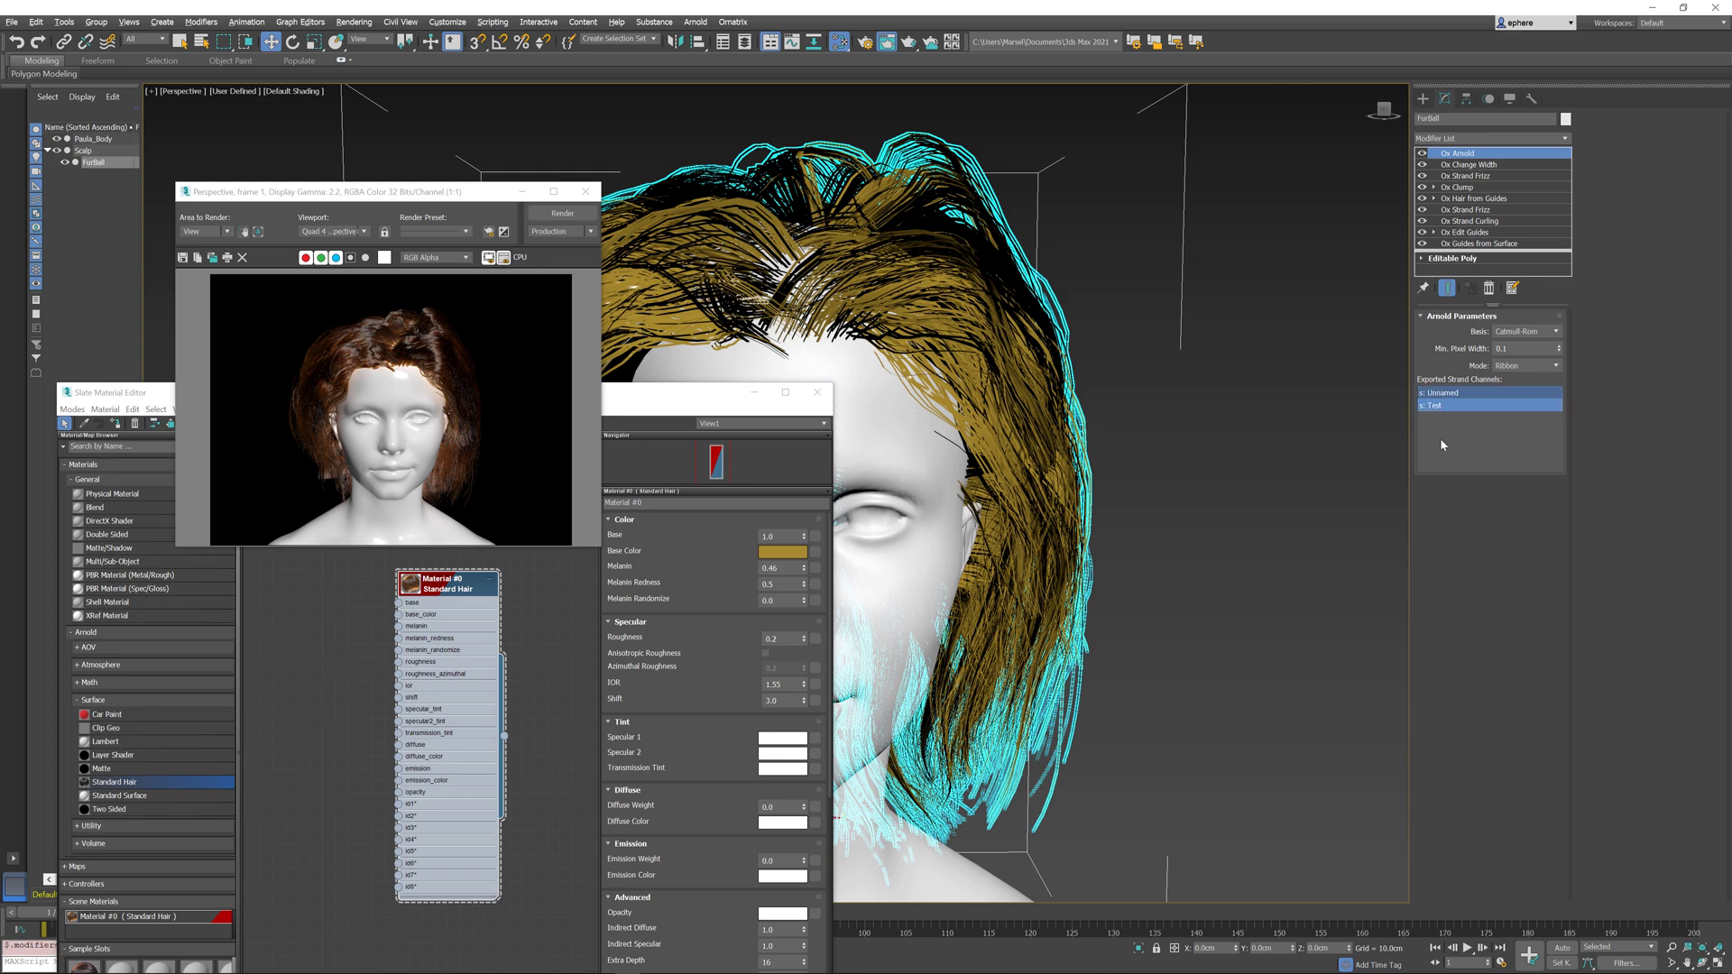
click(1449, 449)
ctrl+click(1449, 394)
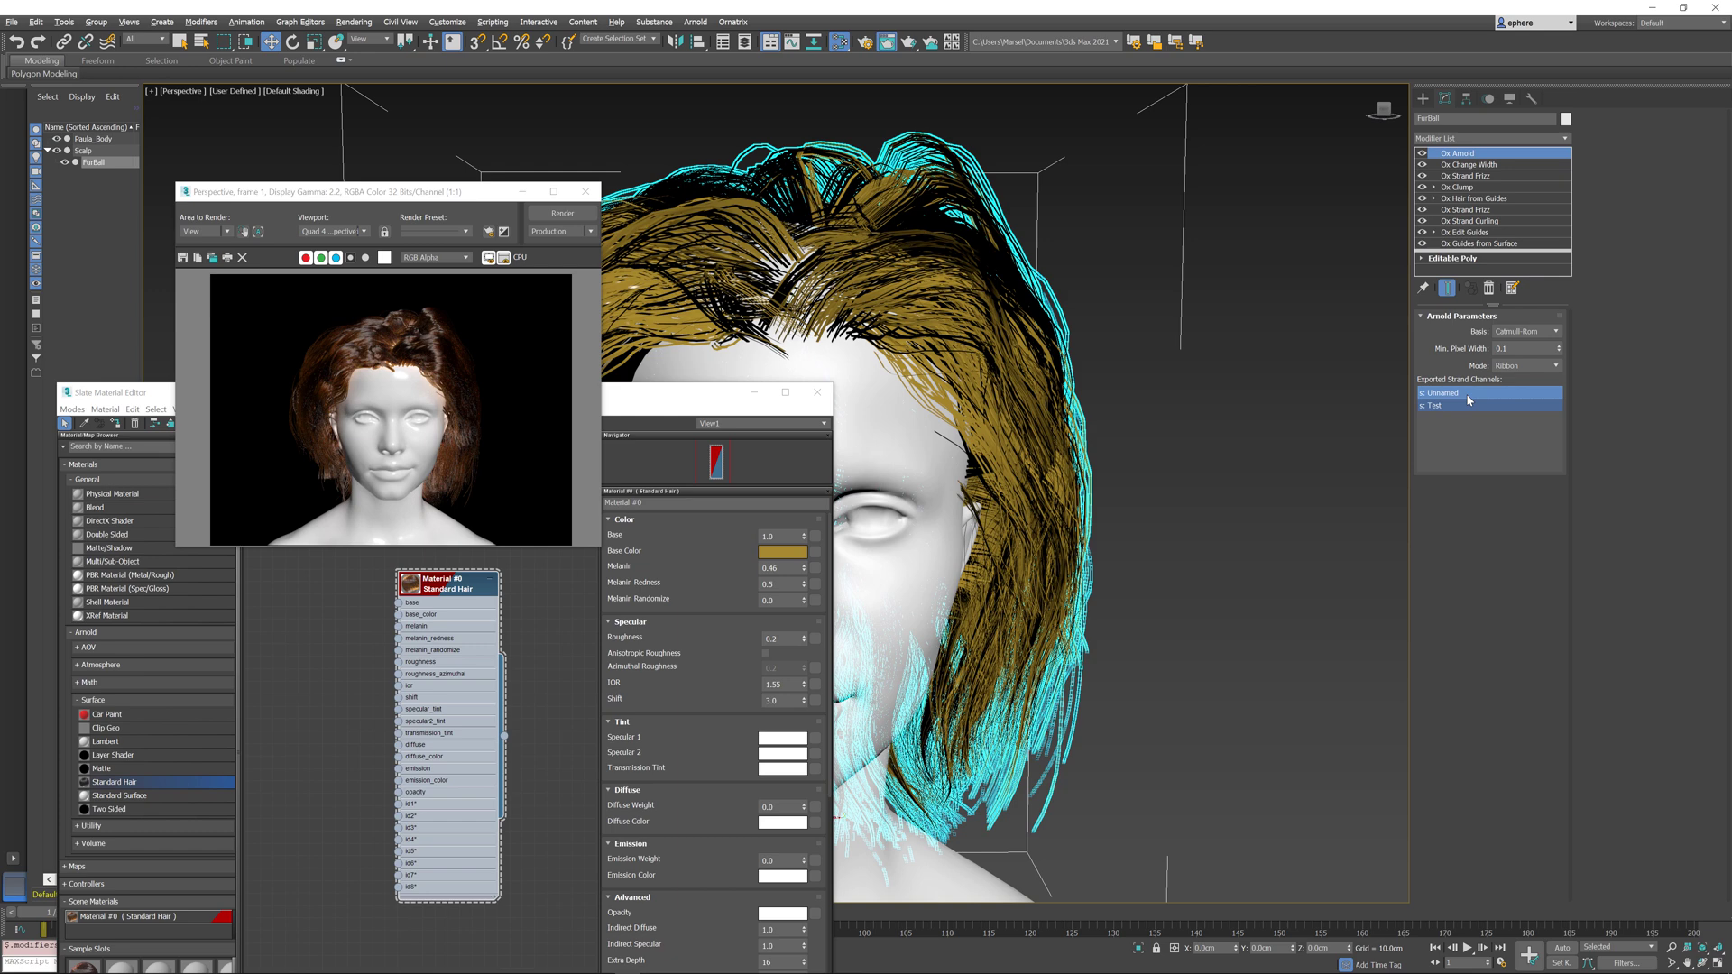
click(1446, 406)
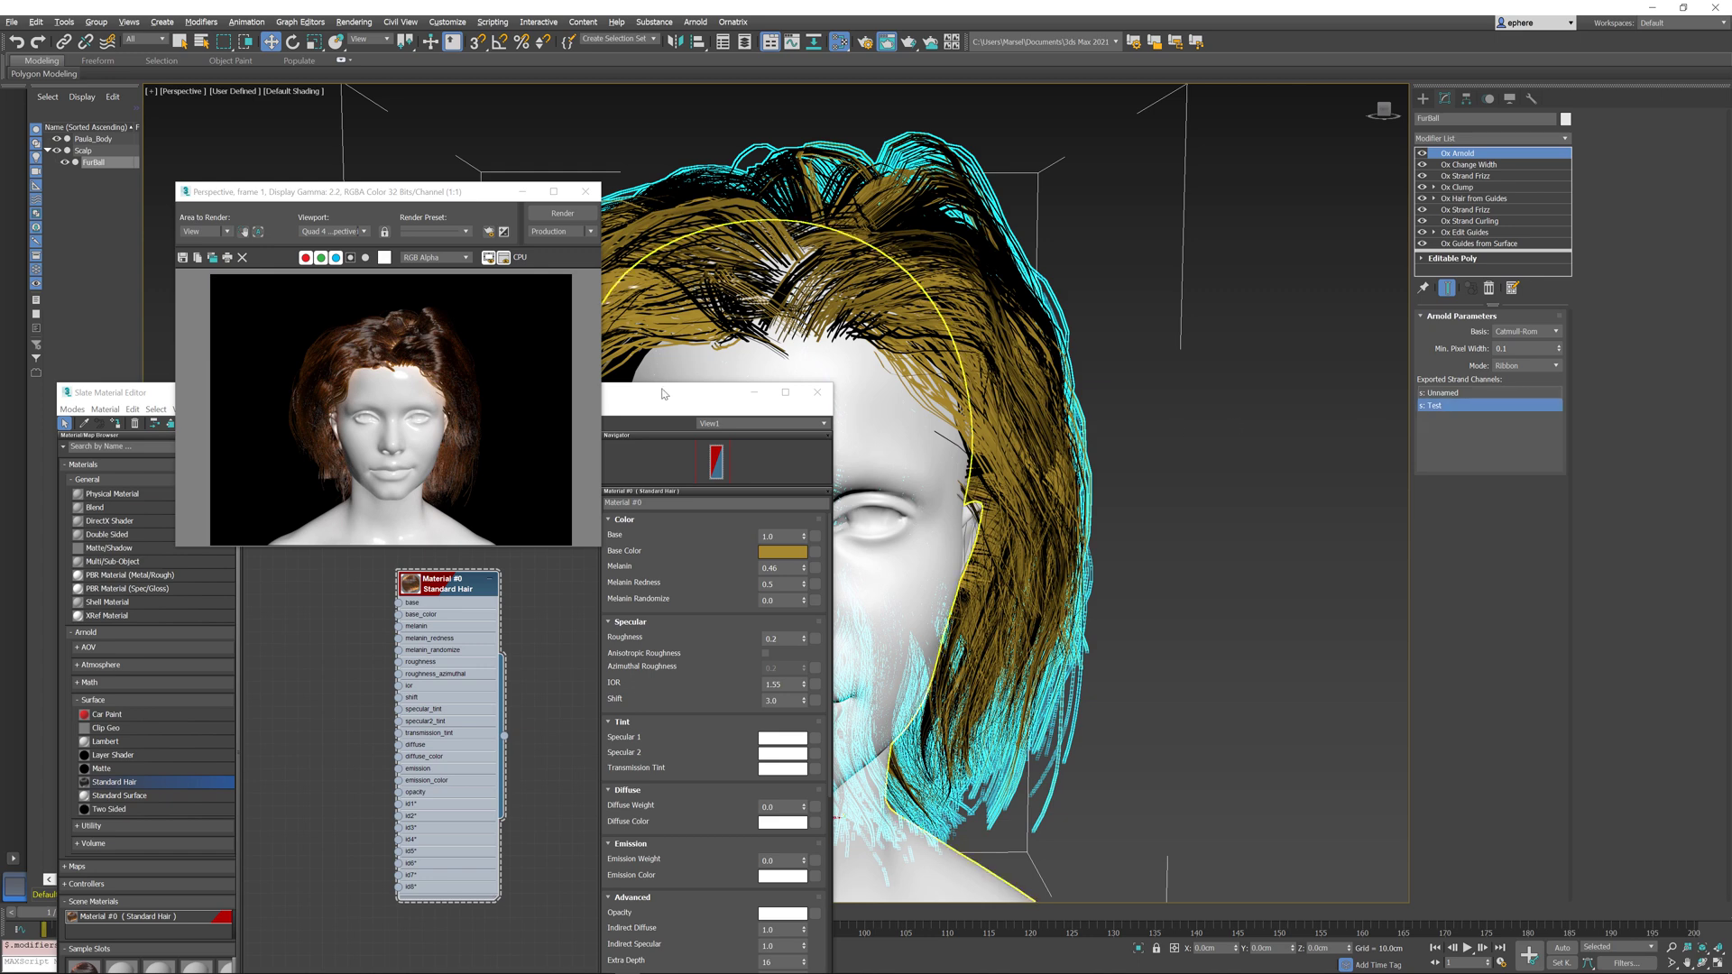
Step: Wire a new User Data Float node into the Standard Hair material's base input
drag(668, 393, 781, 287)
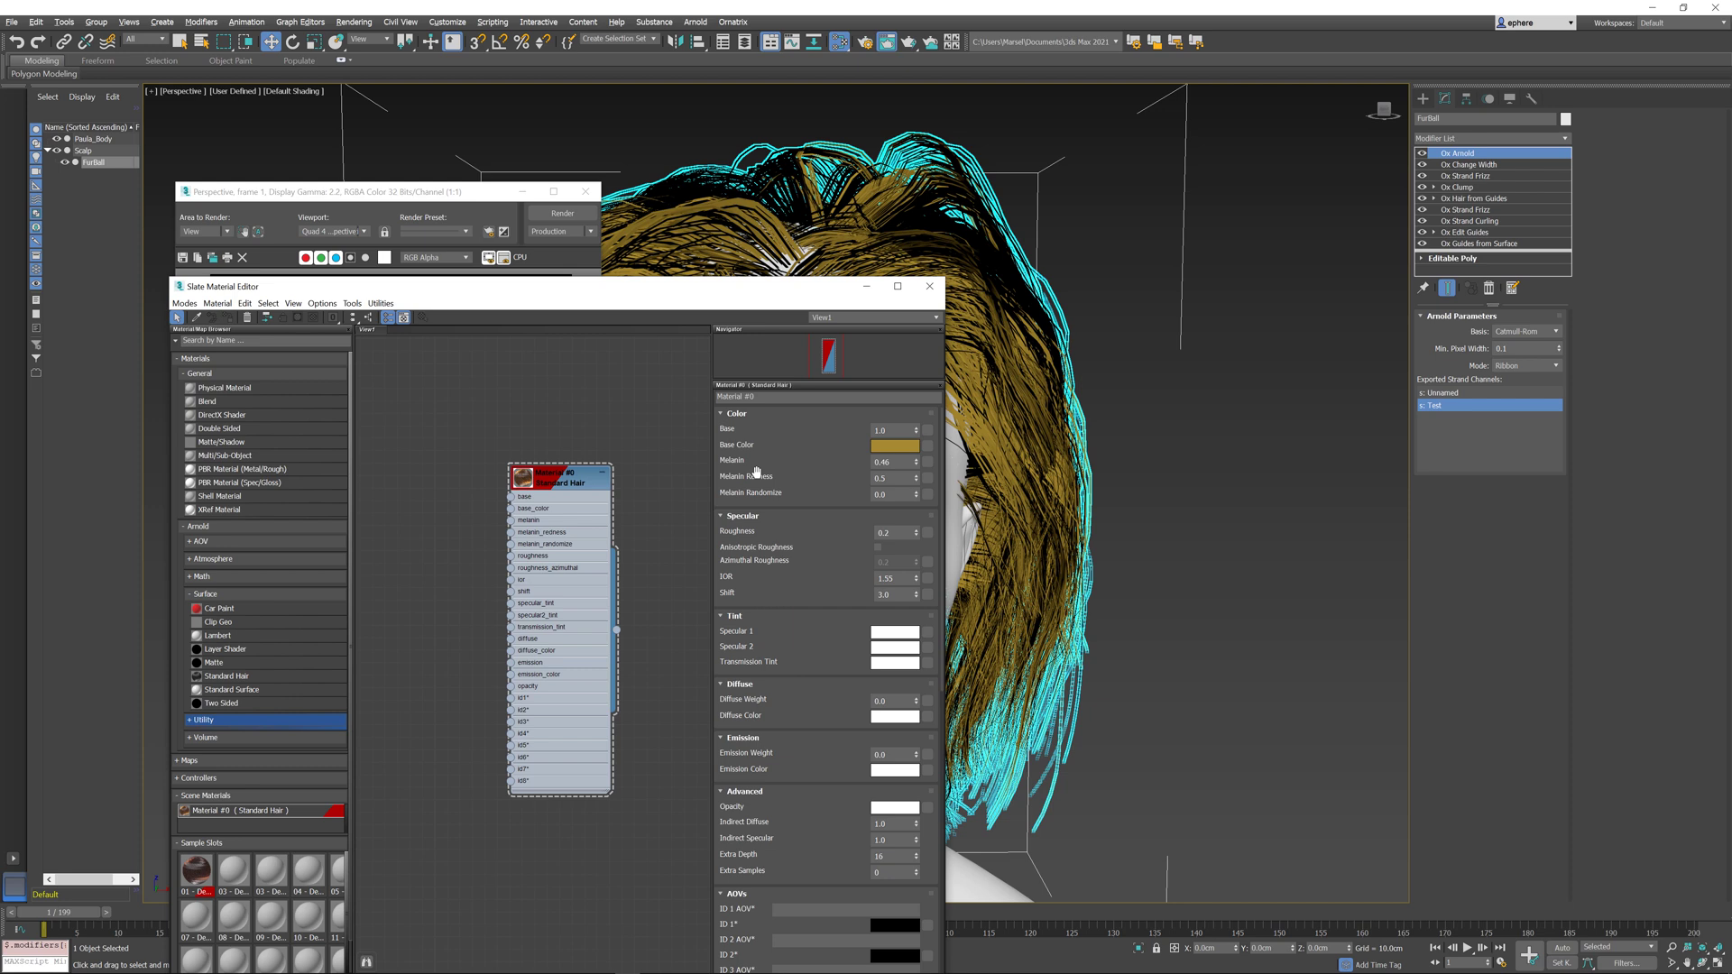
drag(596, 548, 661, 546)
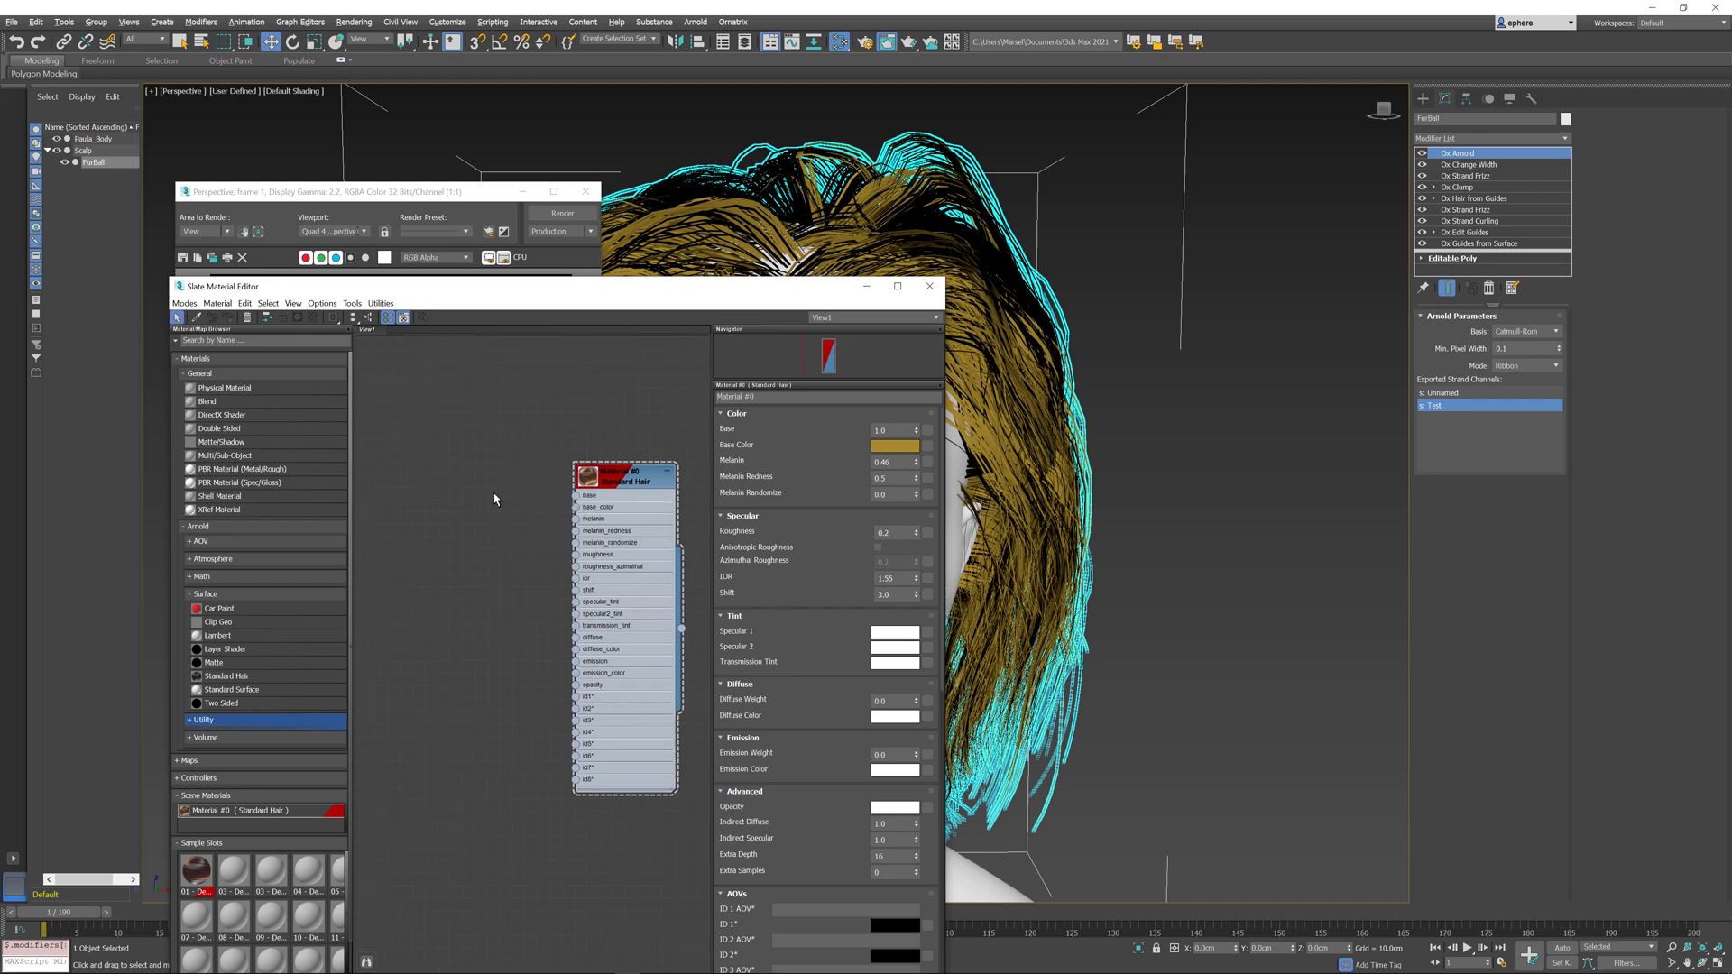
drag(575, 495, 438, 487)
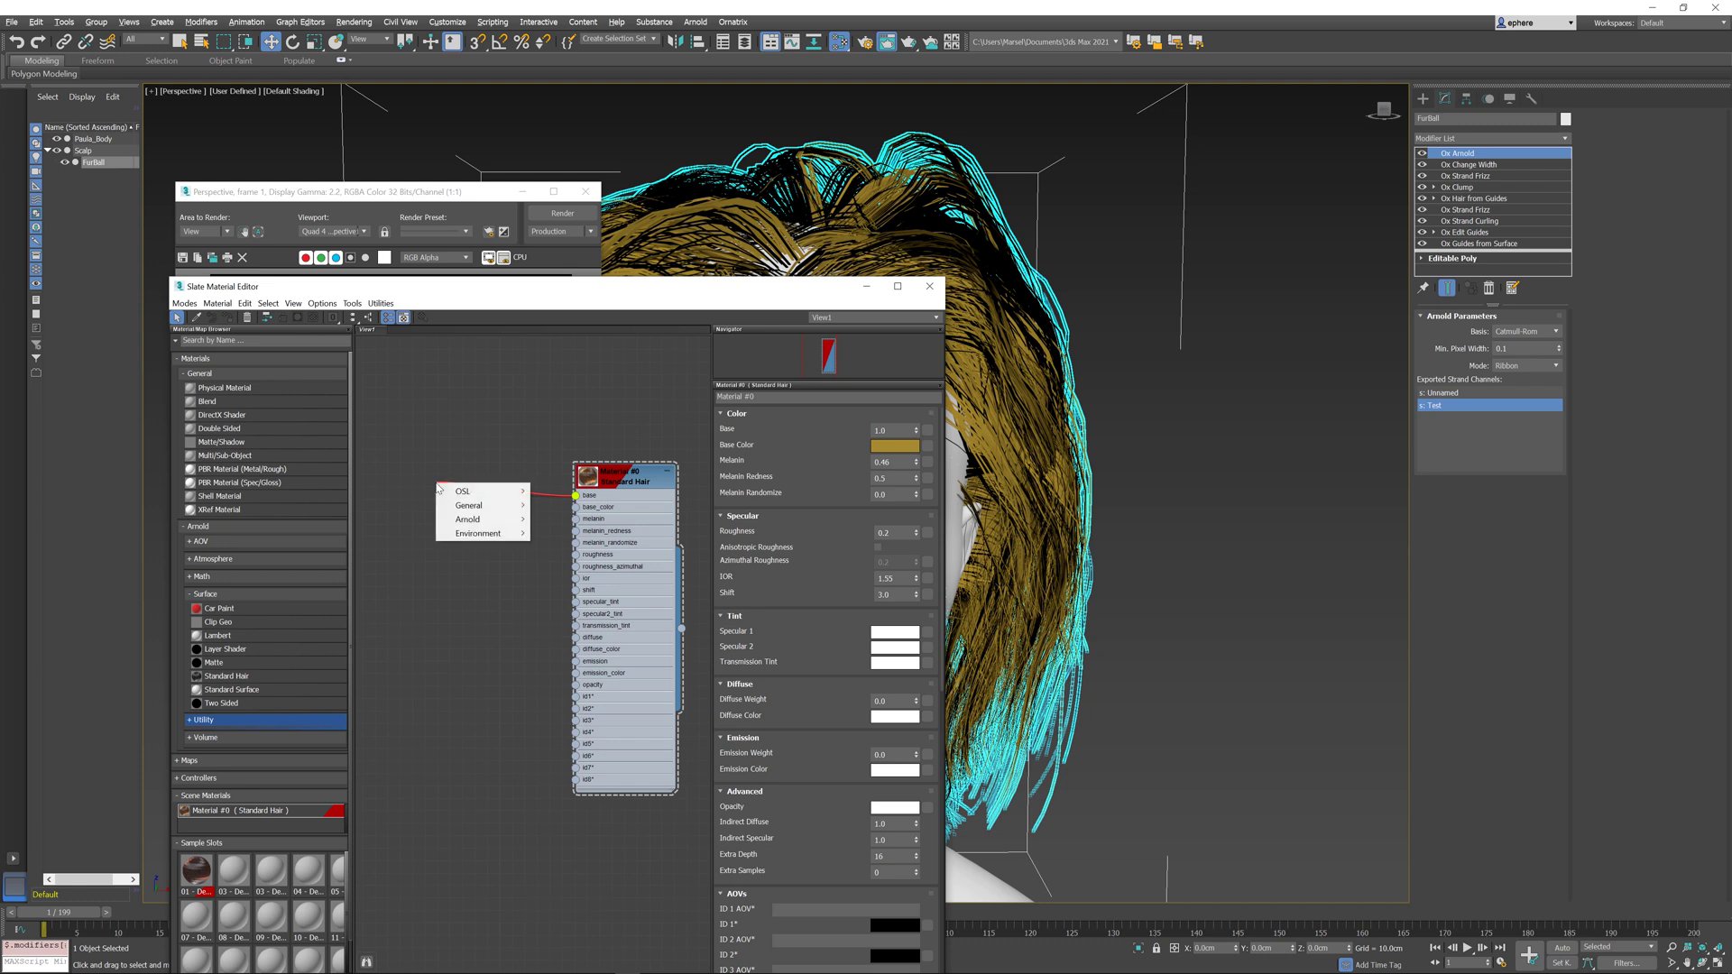
mouse_move(469, 520)
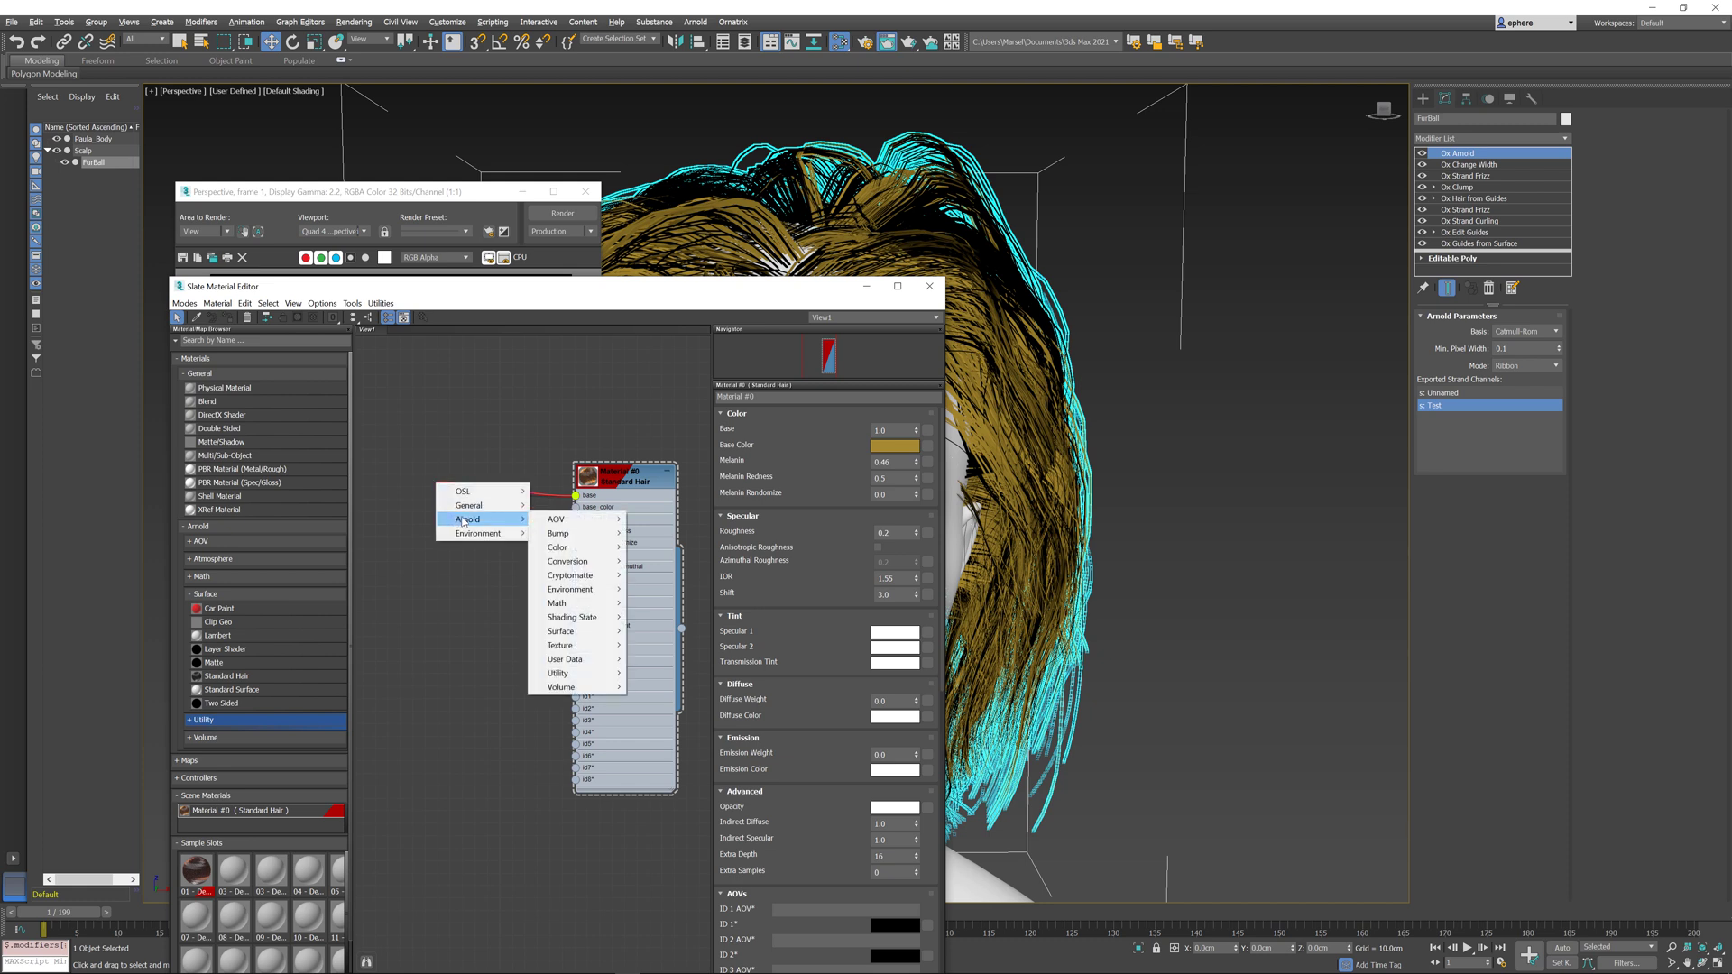
mouse_move(575, 664)
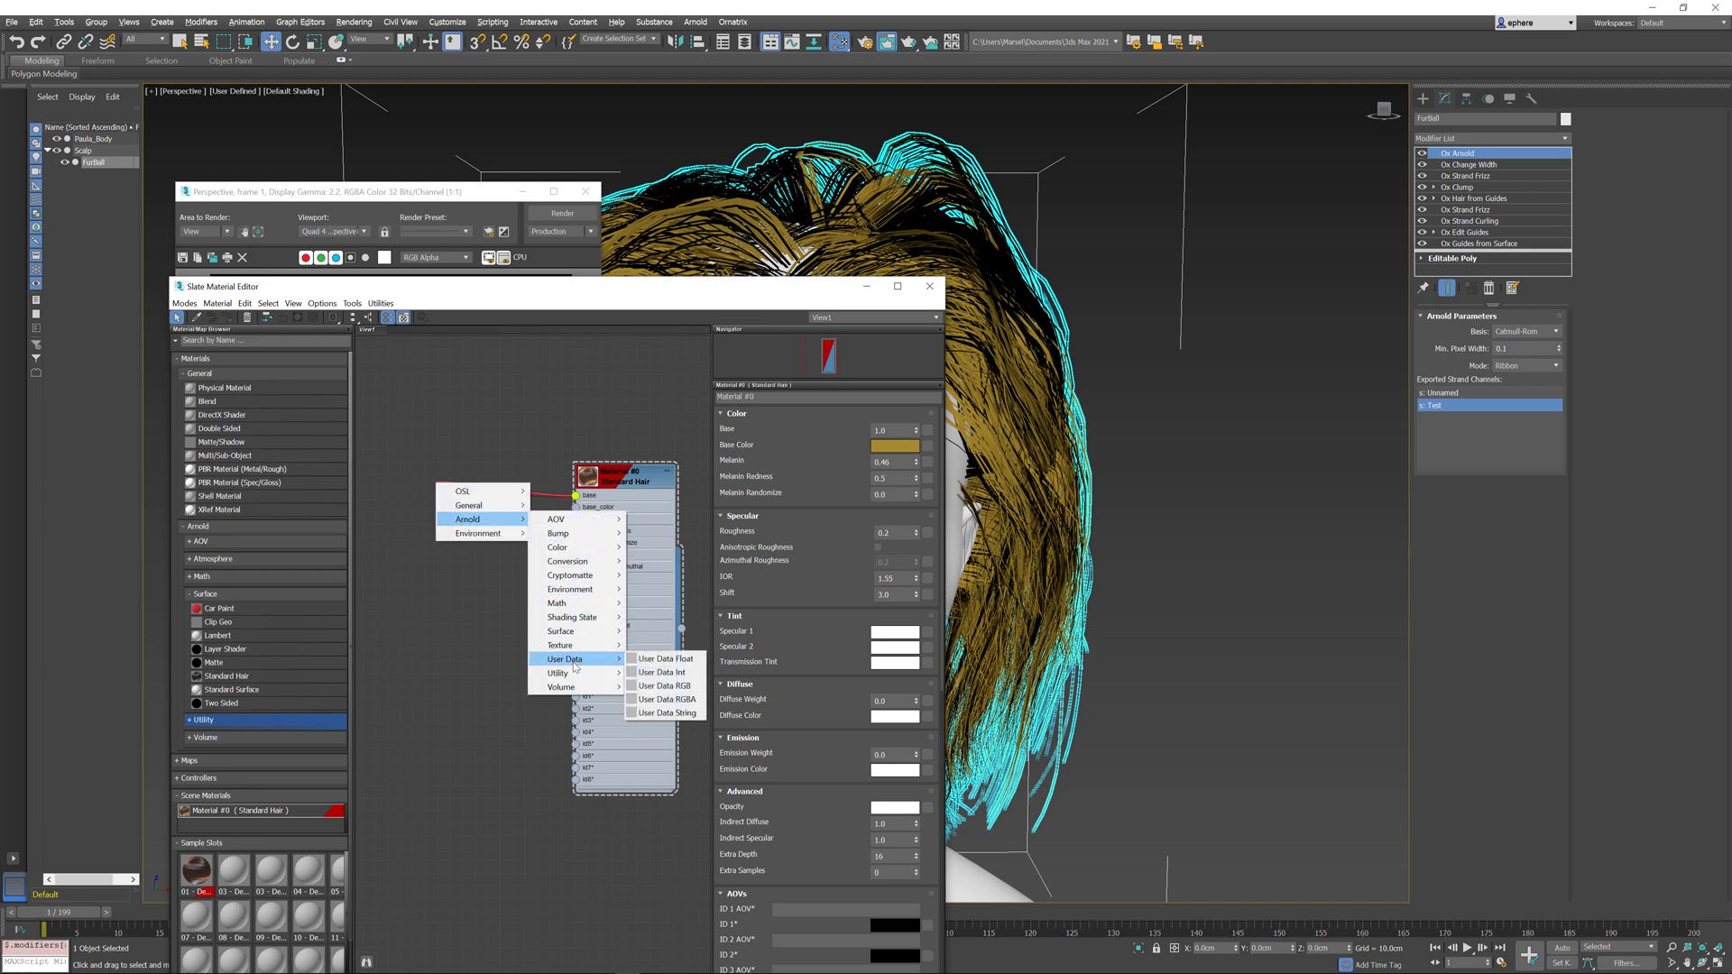
click(666, 659)
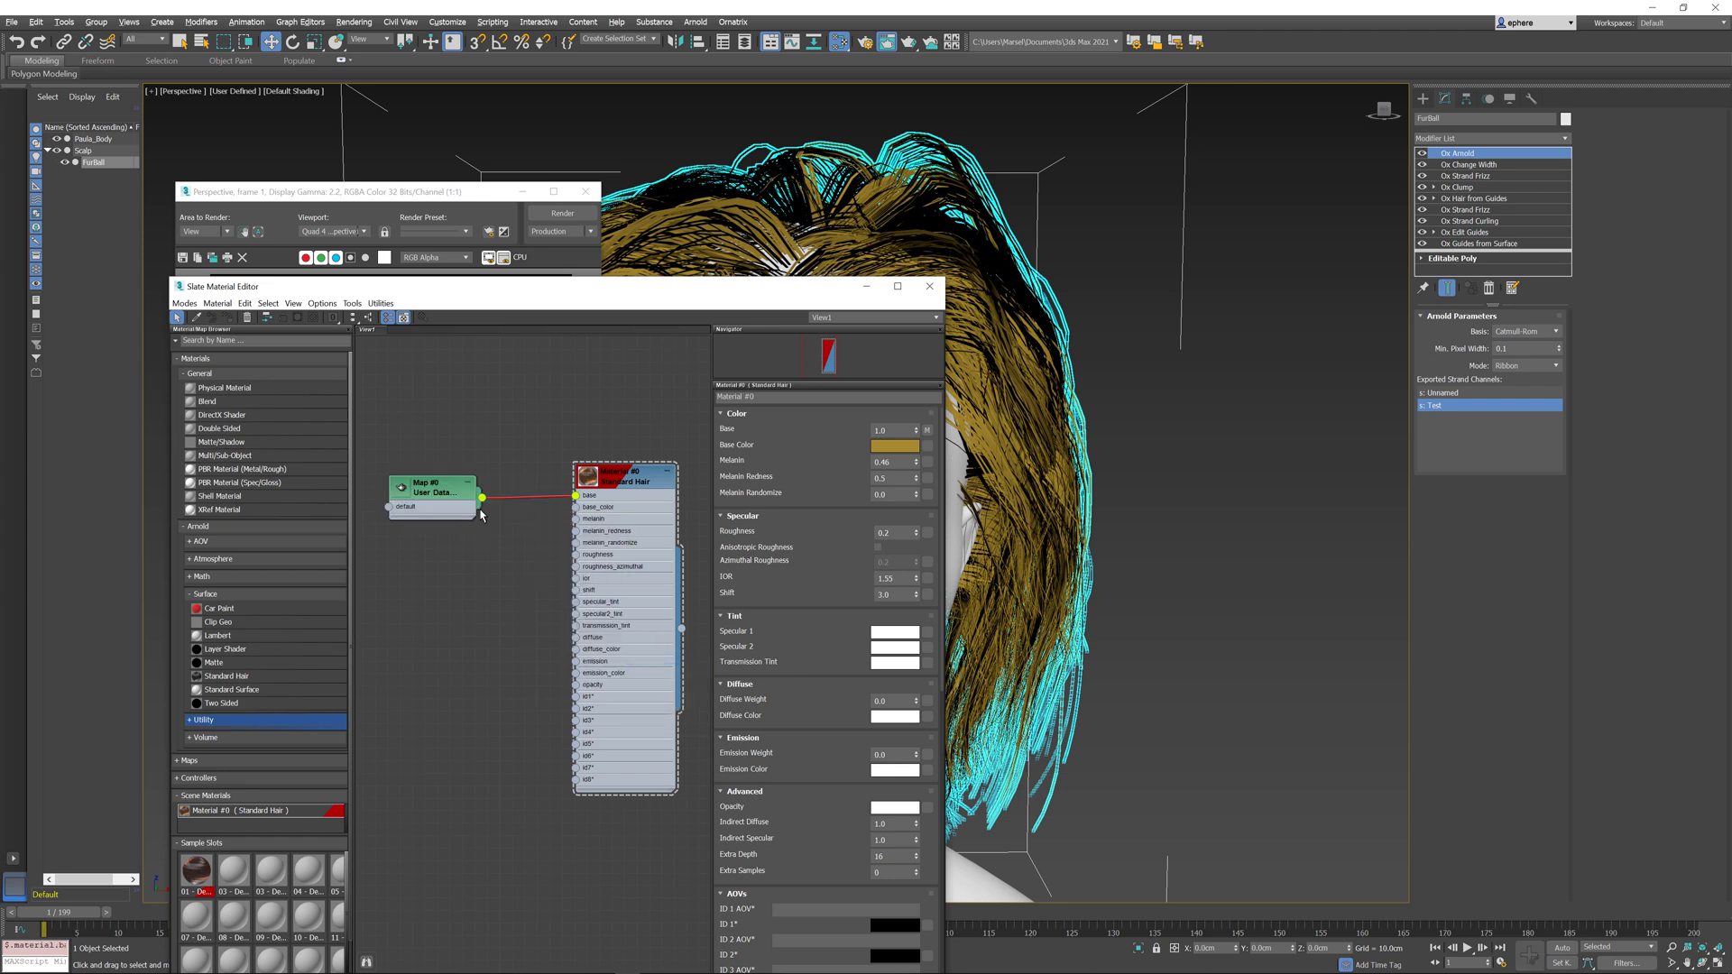
drag(442, 499, 466, 539)
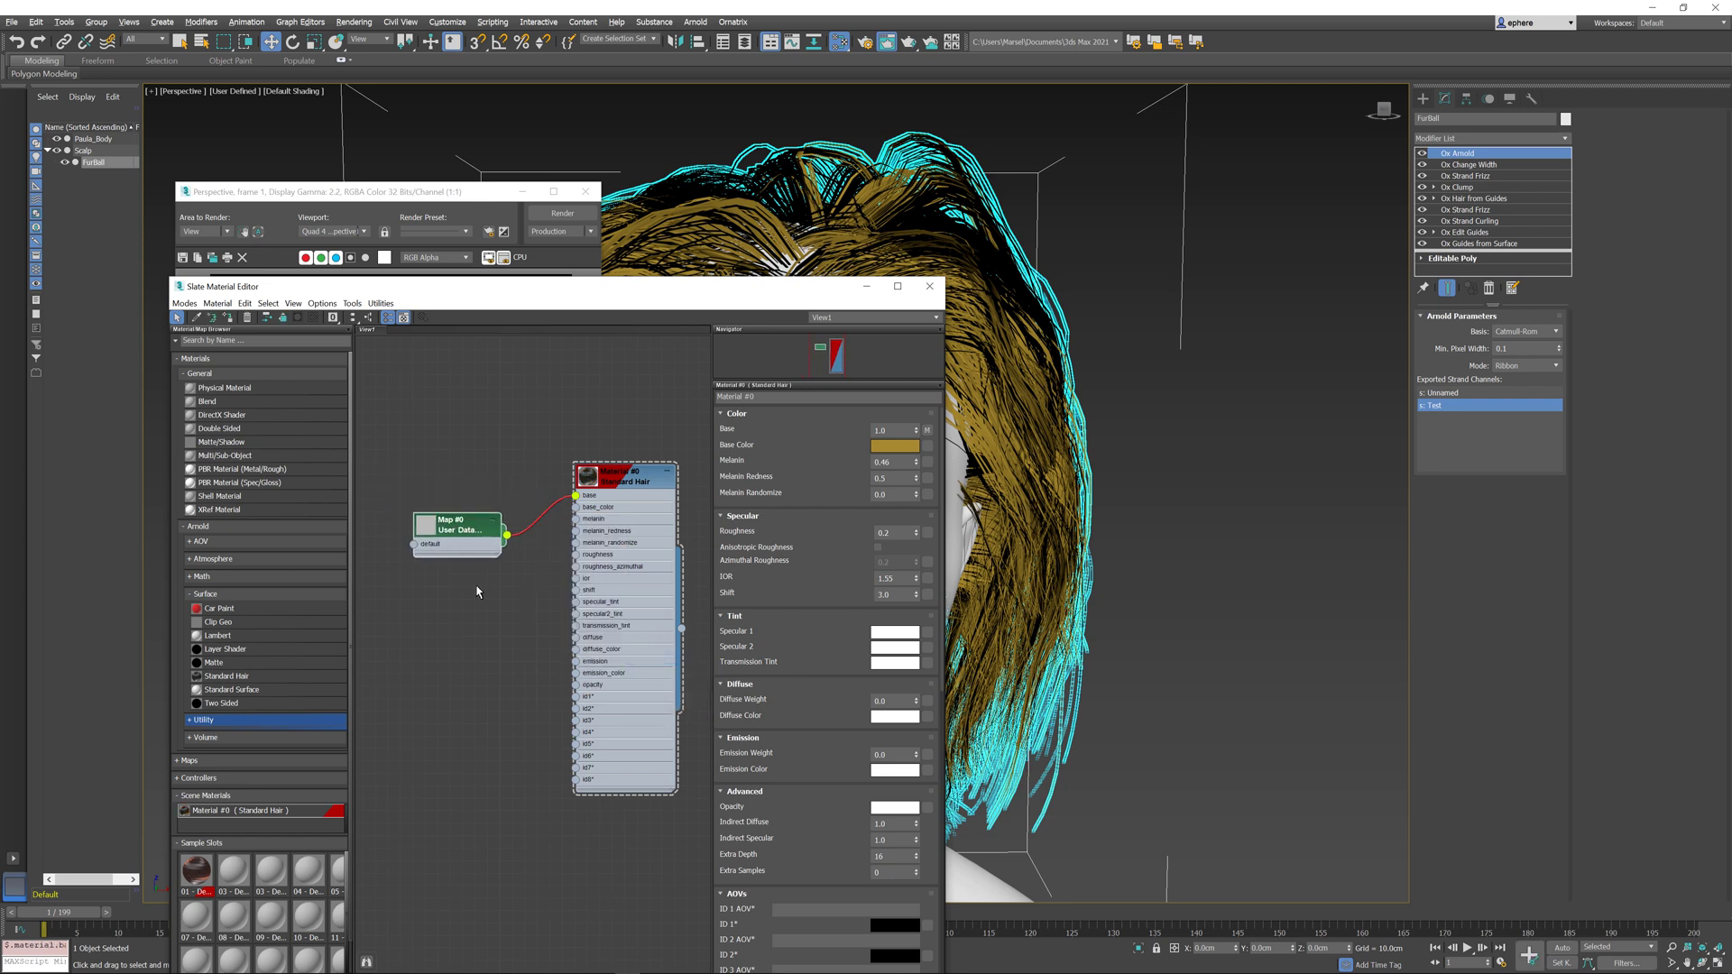
Step: Set the User Data Float node's Attribute to Test
double_click(466, 539)
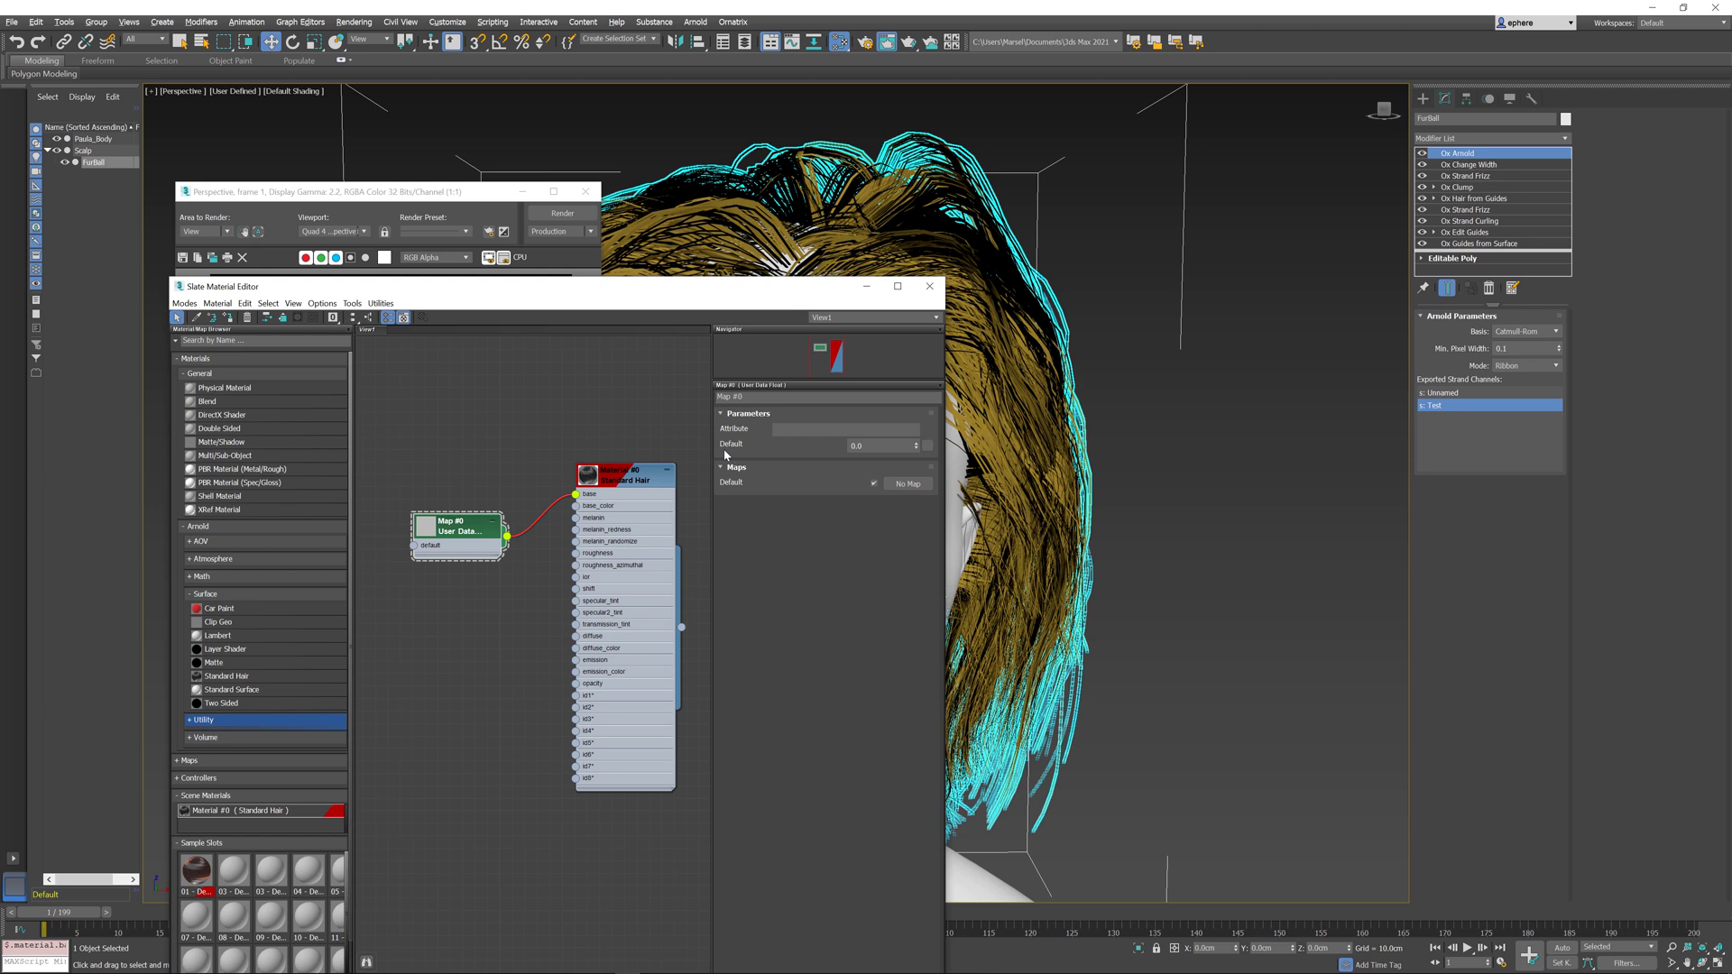
click(772, 427)
text(Te)
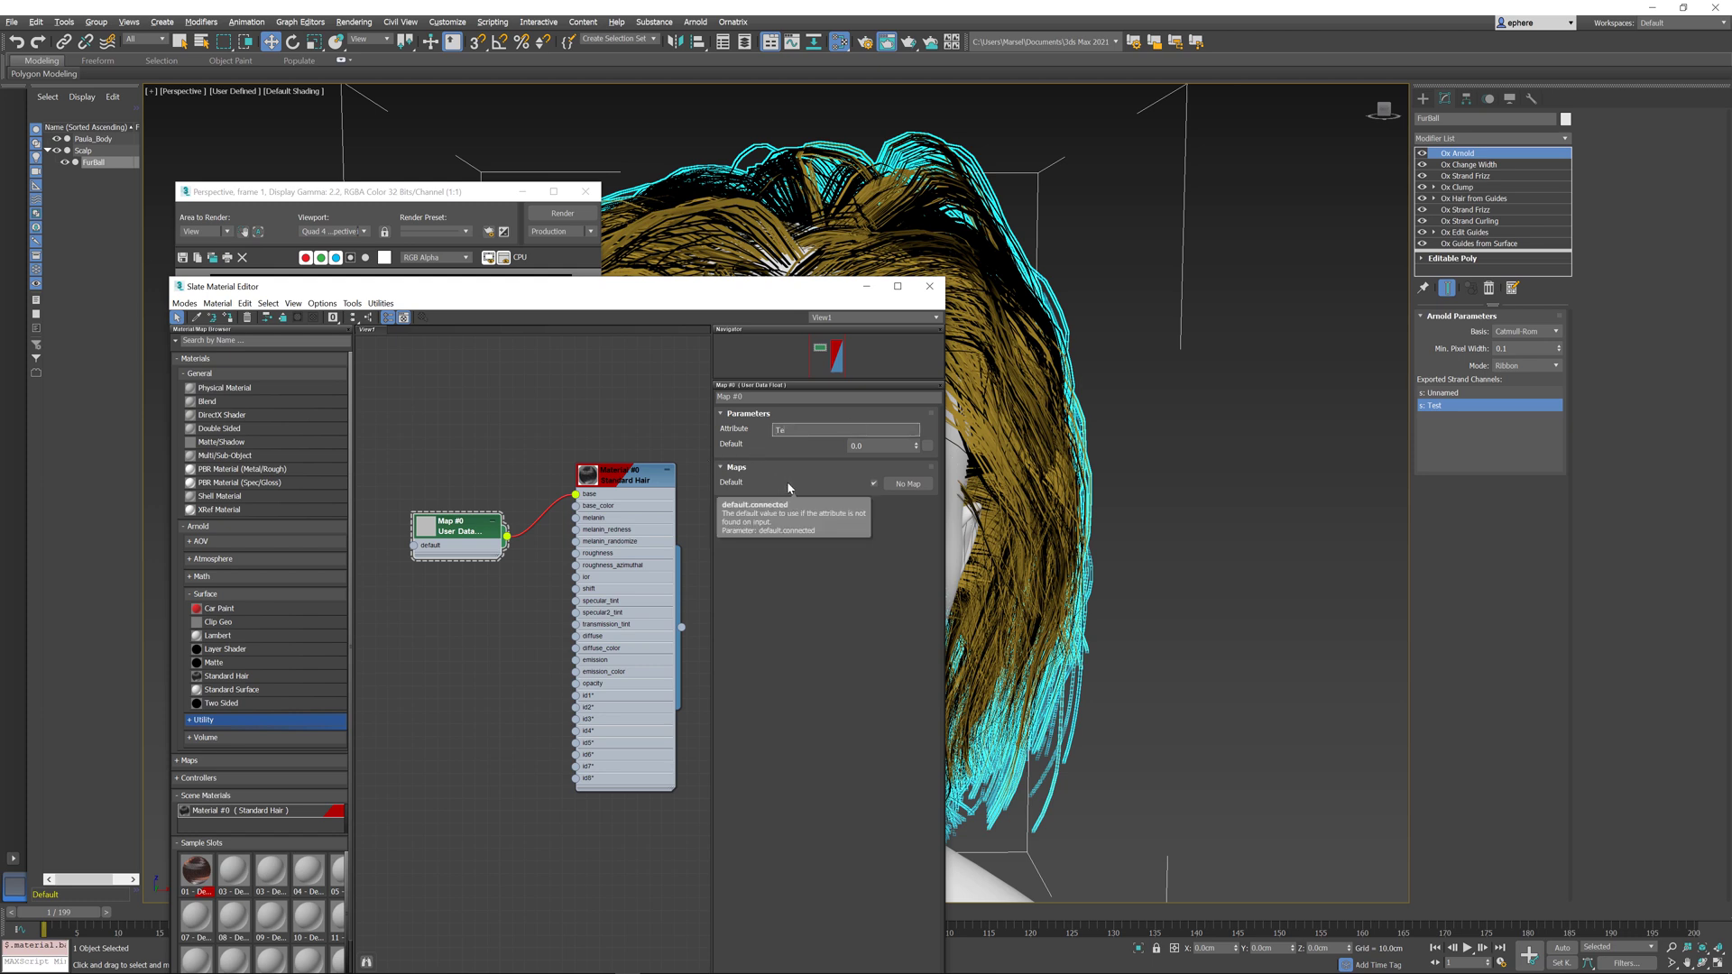
text(st)
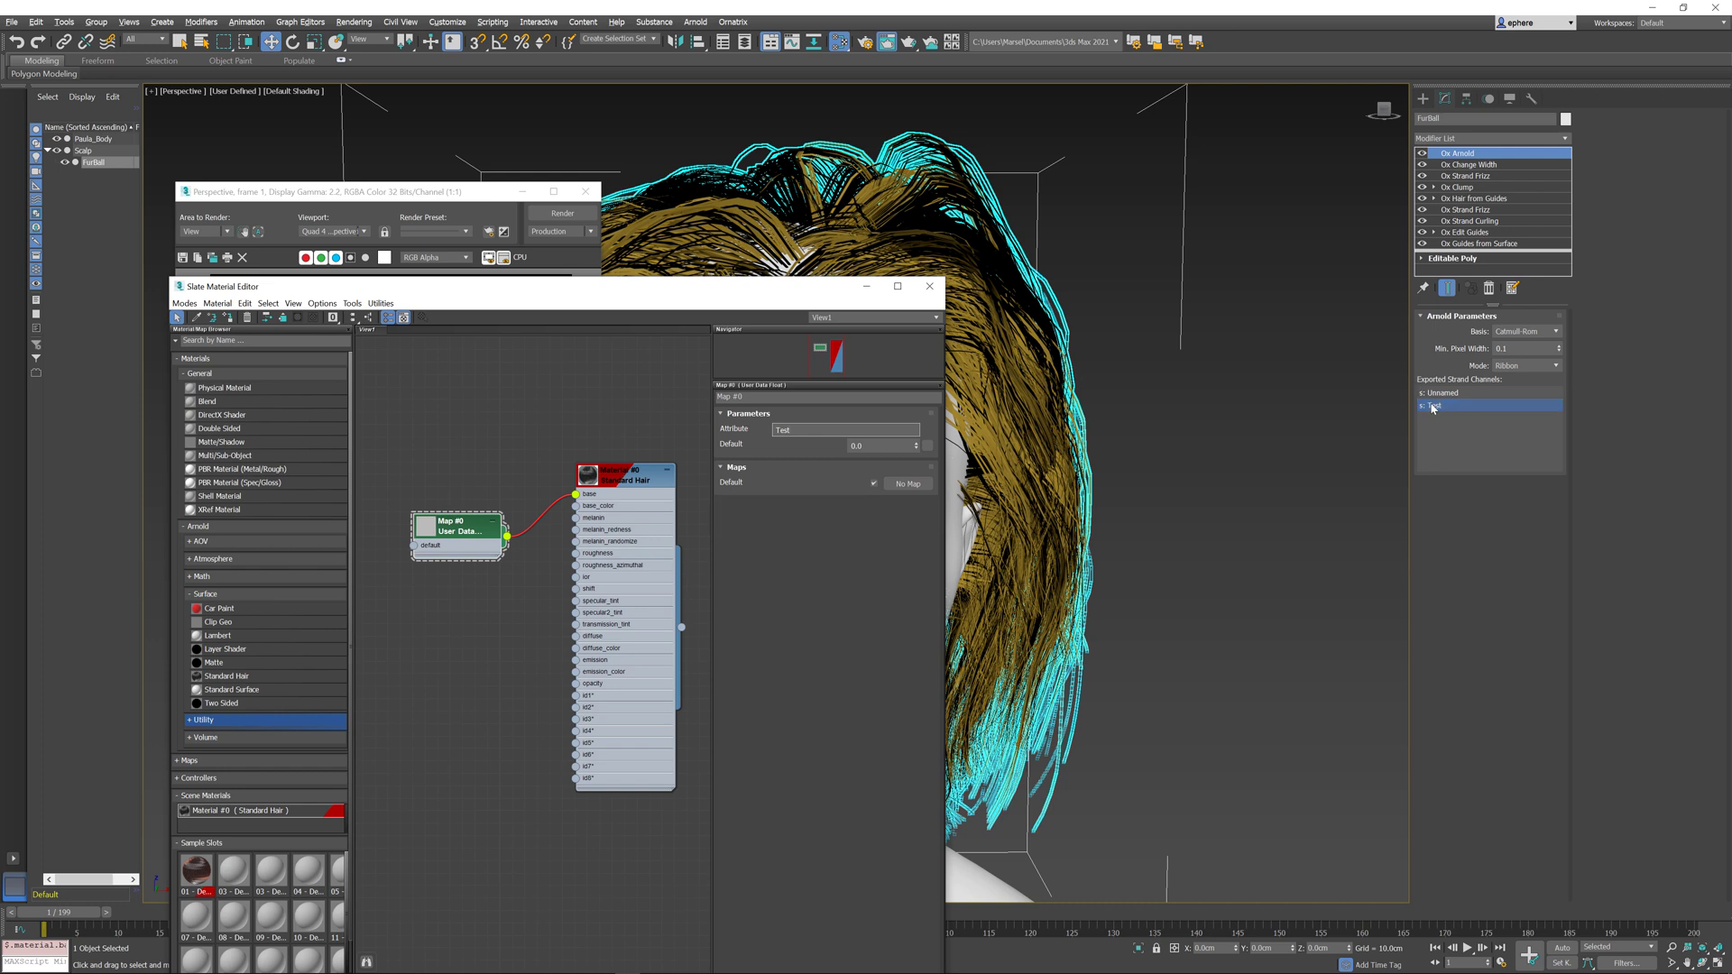
click(866, 447)
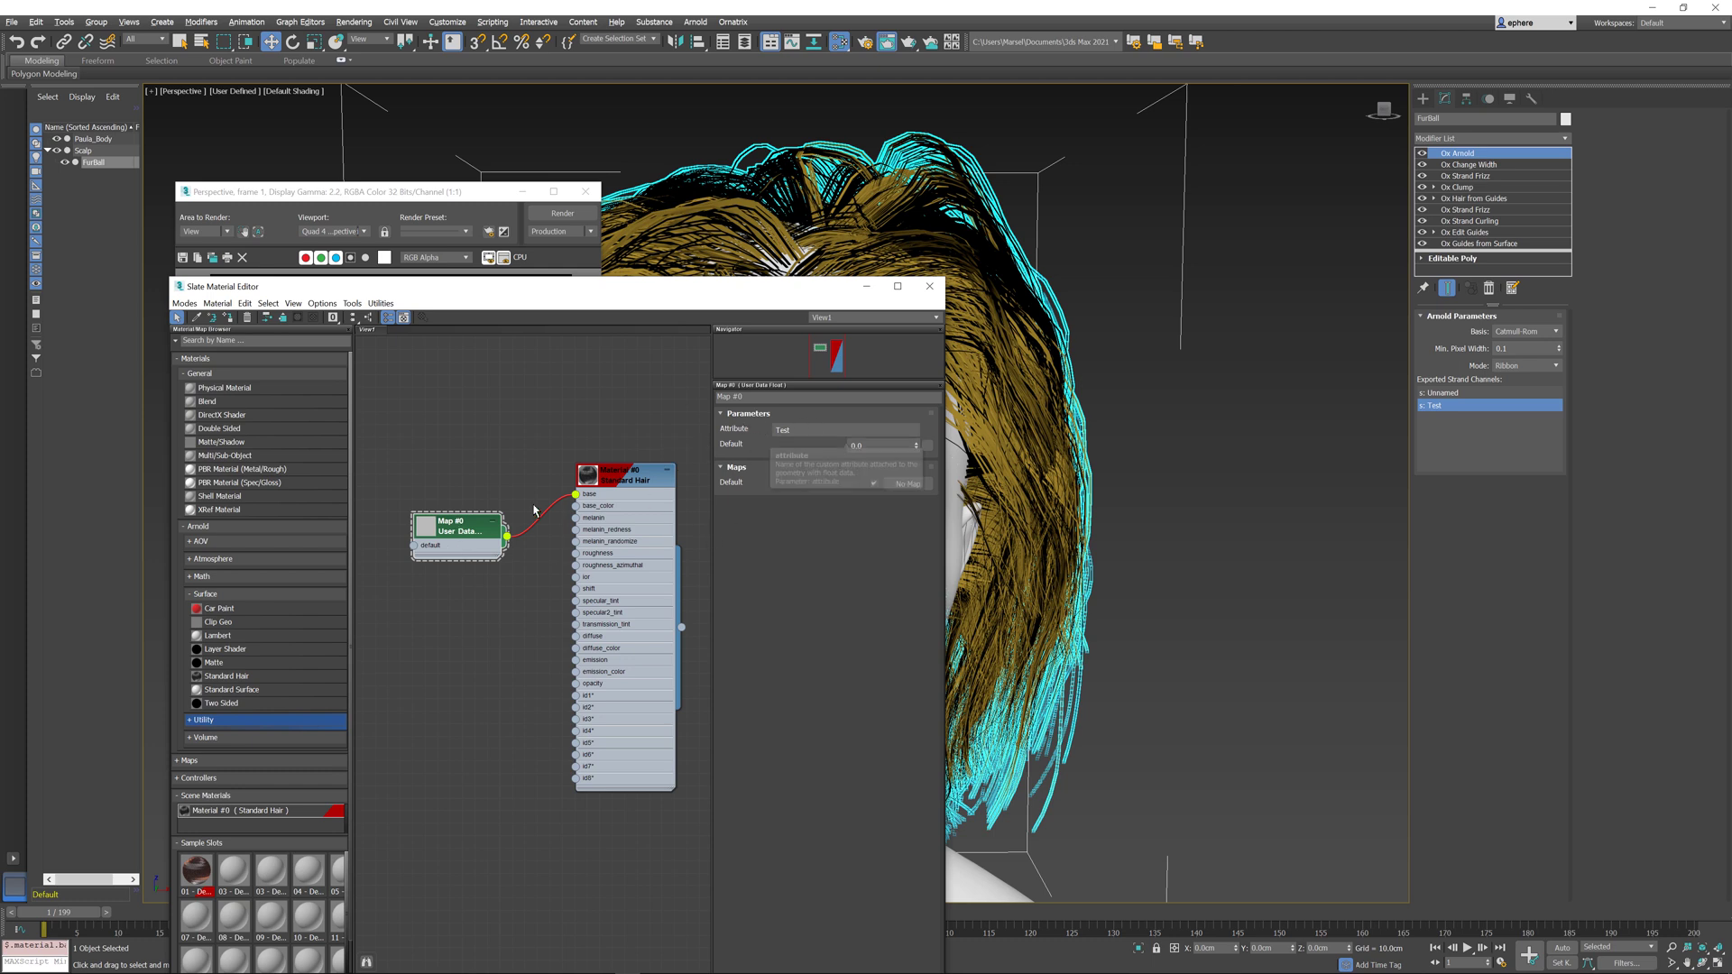
click(616, 492)
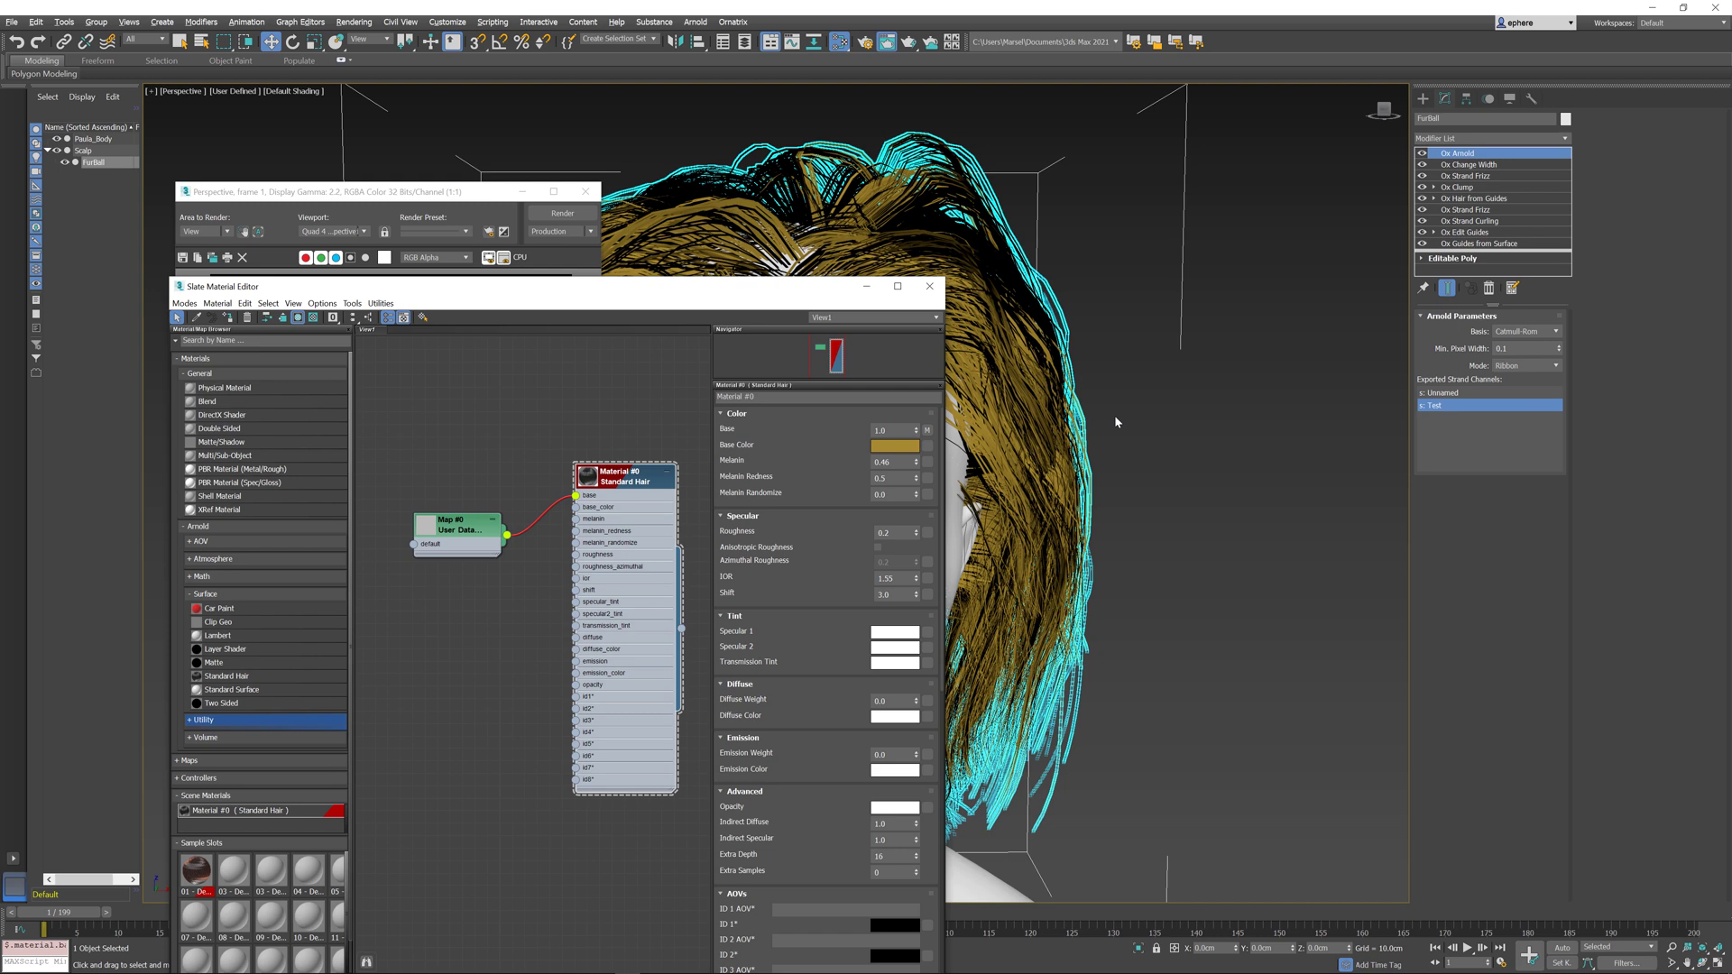
Step: Render the hair, lower Melanin to 0.02, and re-render to get golden strands
key(shift+q)
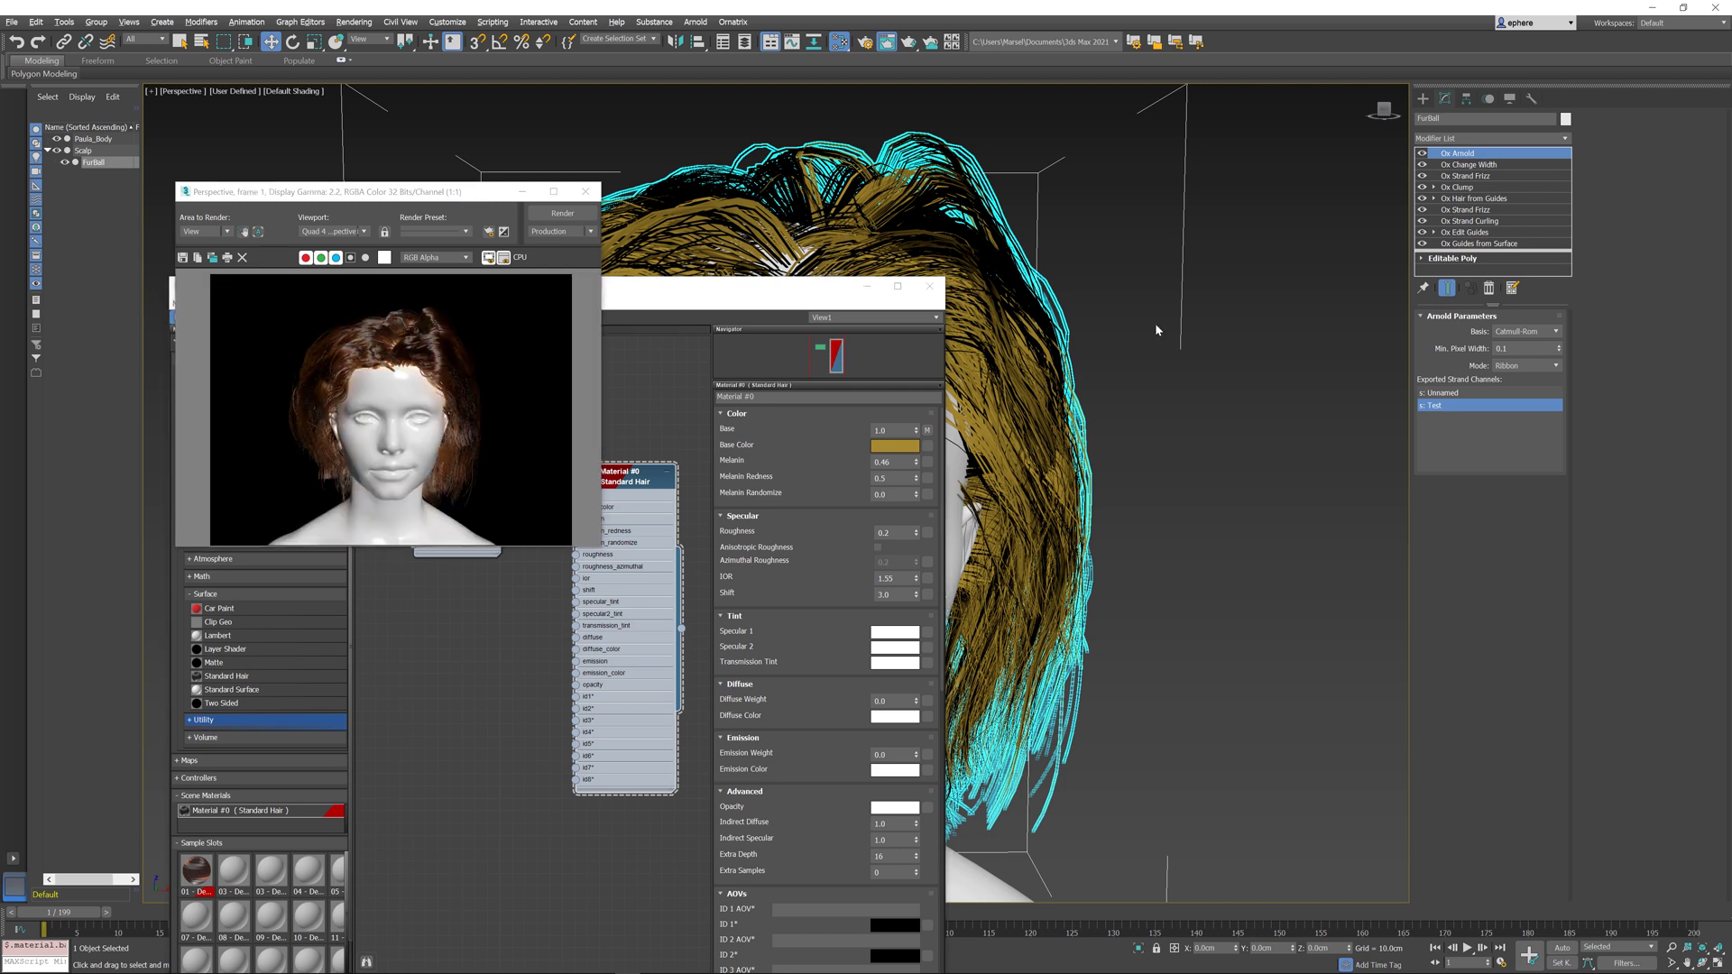
key(shift+q)
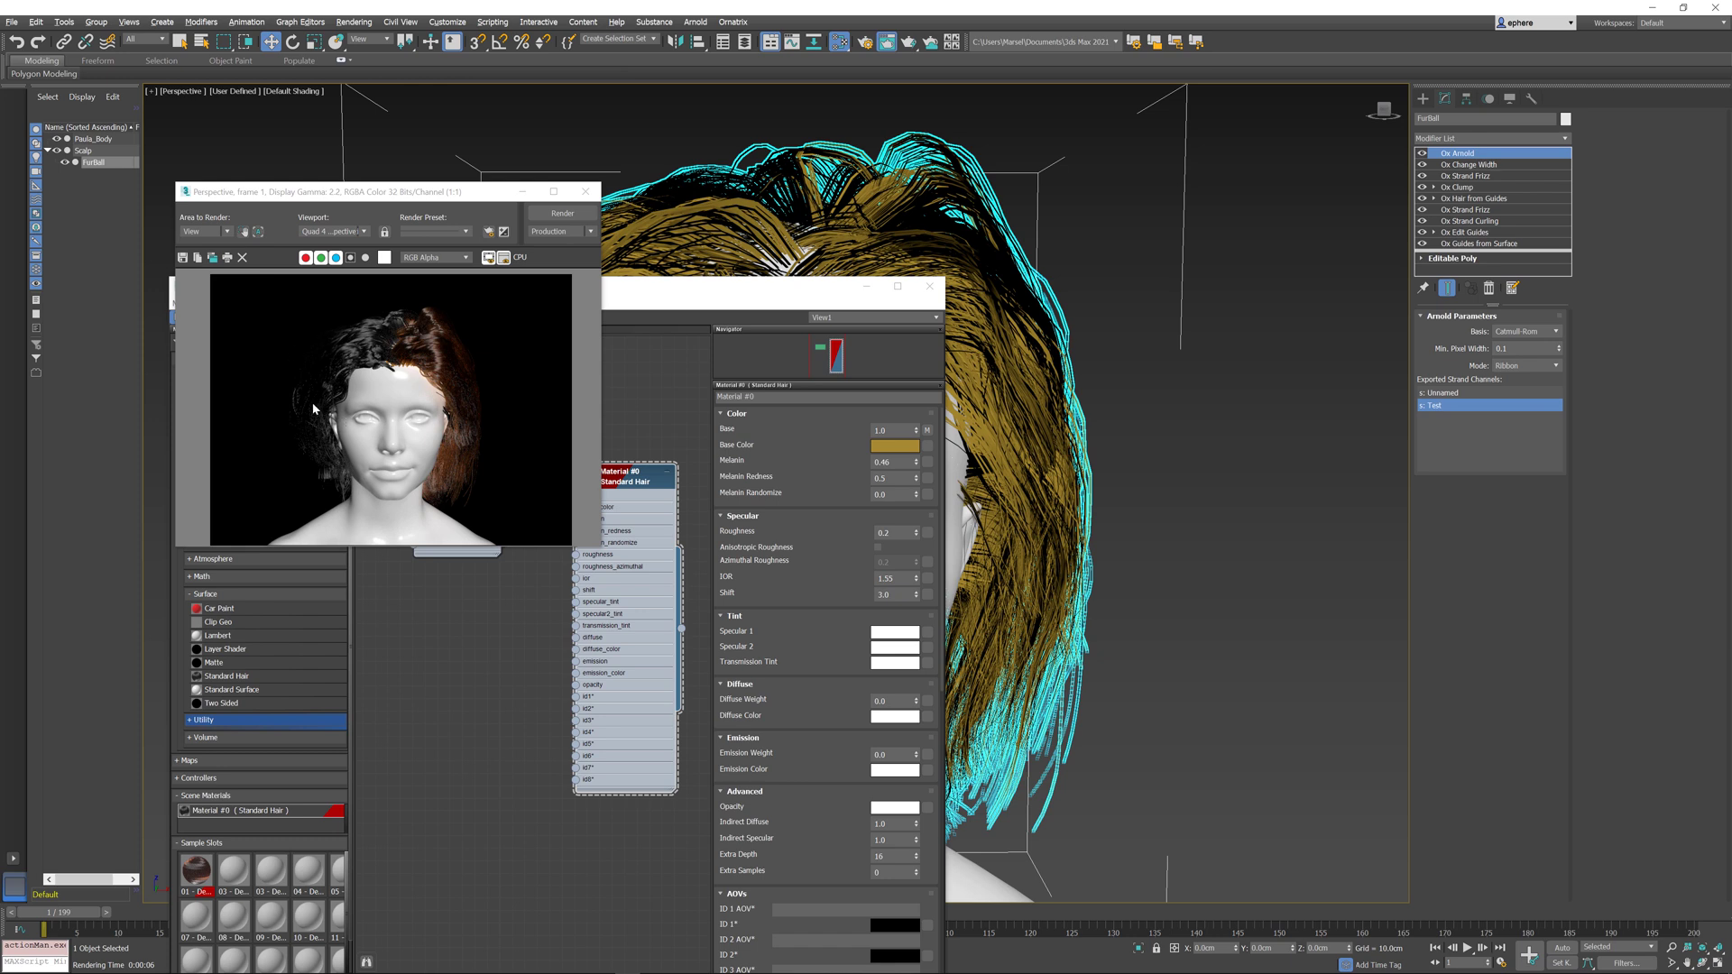
drag(916, 467, 918, 497)
key(shift+q)
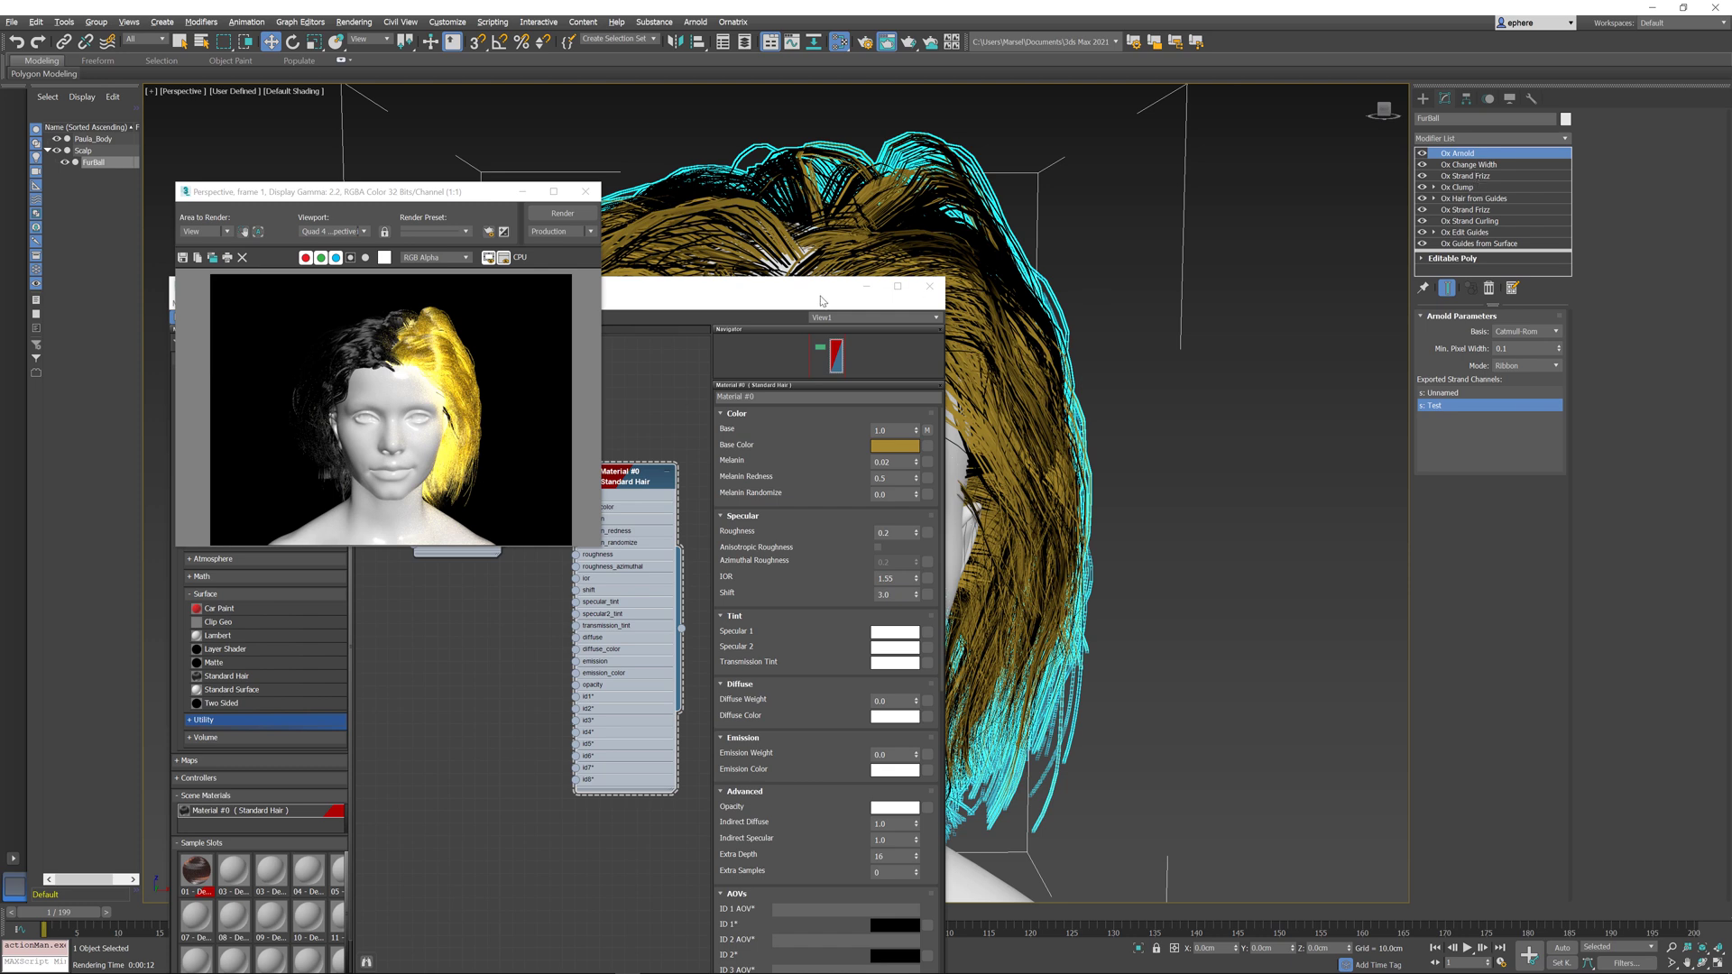
Step: Enter 0.4 as the Standard Hair material's Melanin value
click(819, 296)
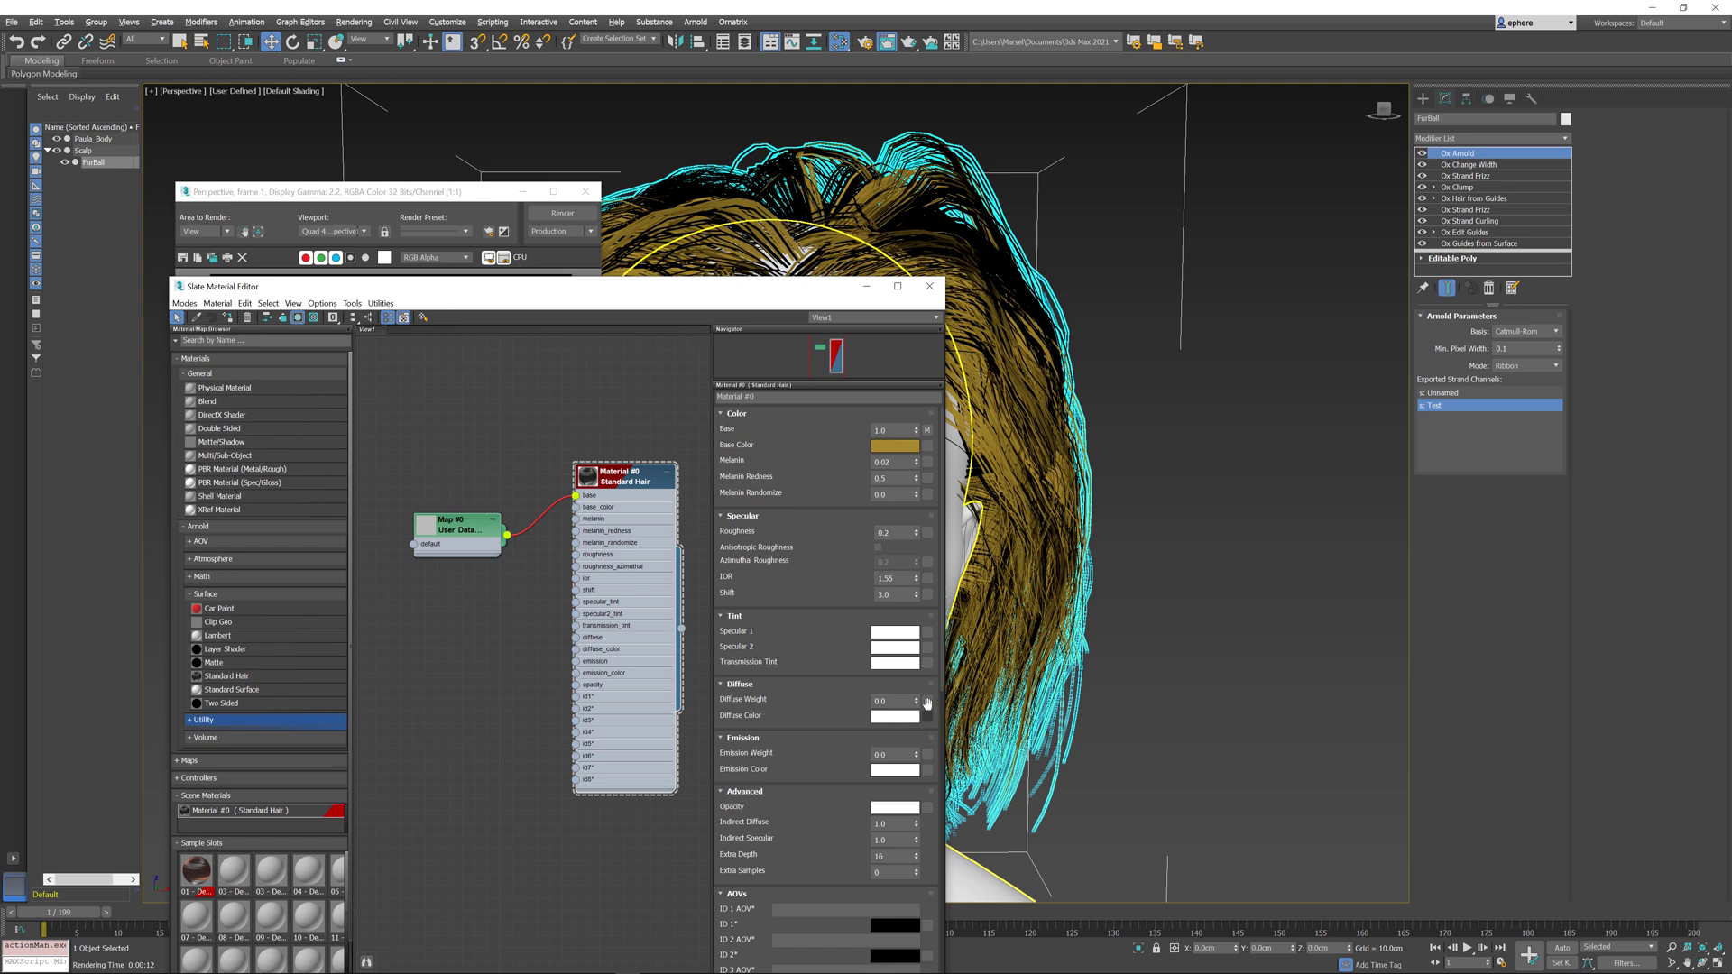
double_click(902, 462)
text(0.4)
key(Return)
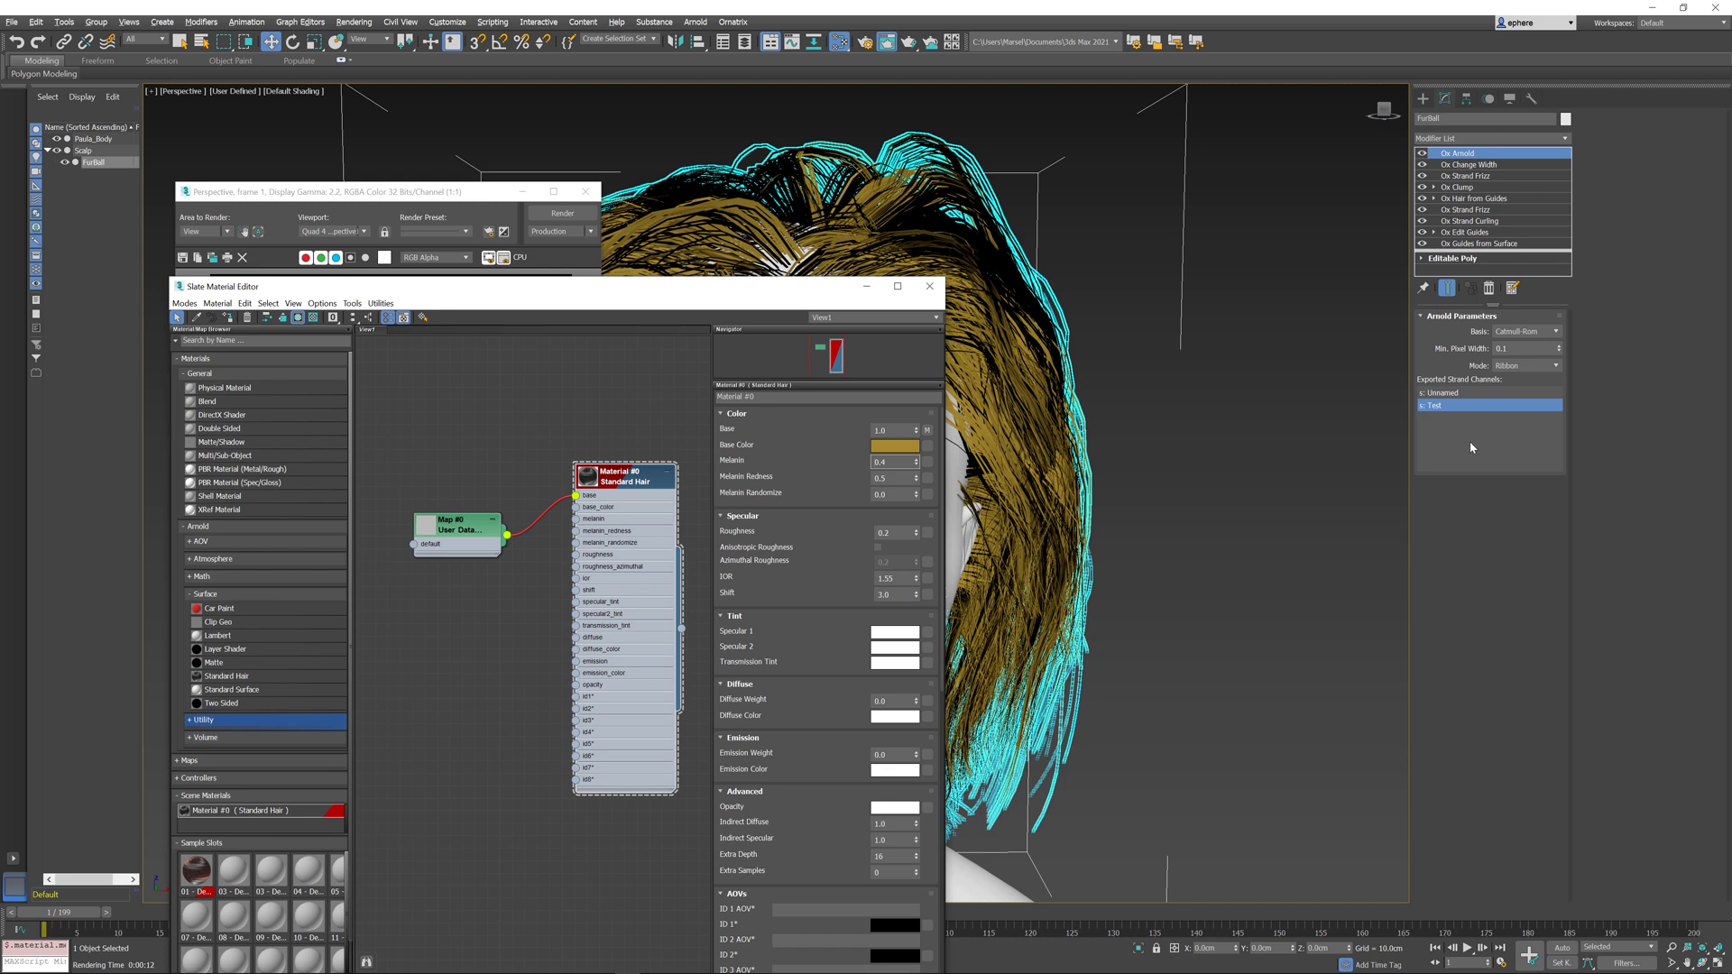
Step: Add Ox Generate Guide Data above Ox Change Width and name its channel Color
click(1469, 167)
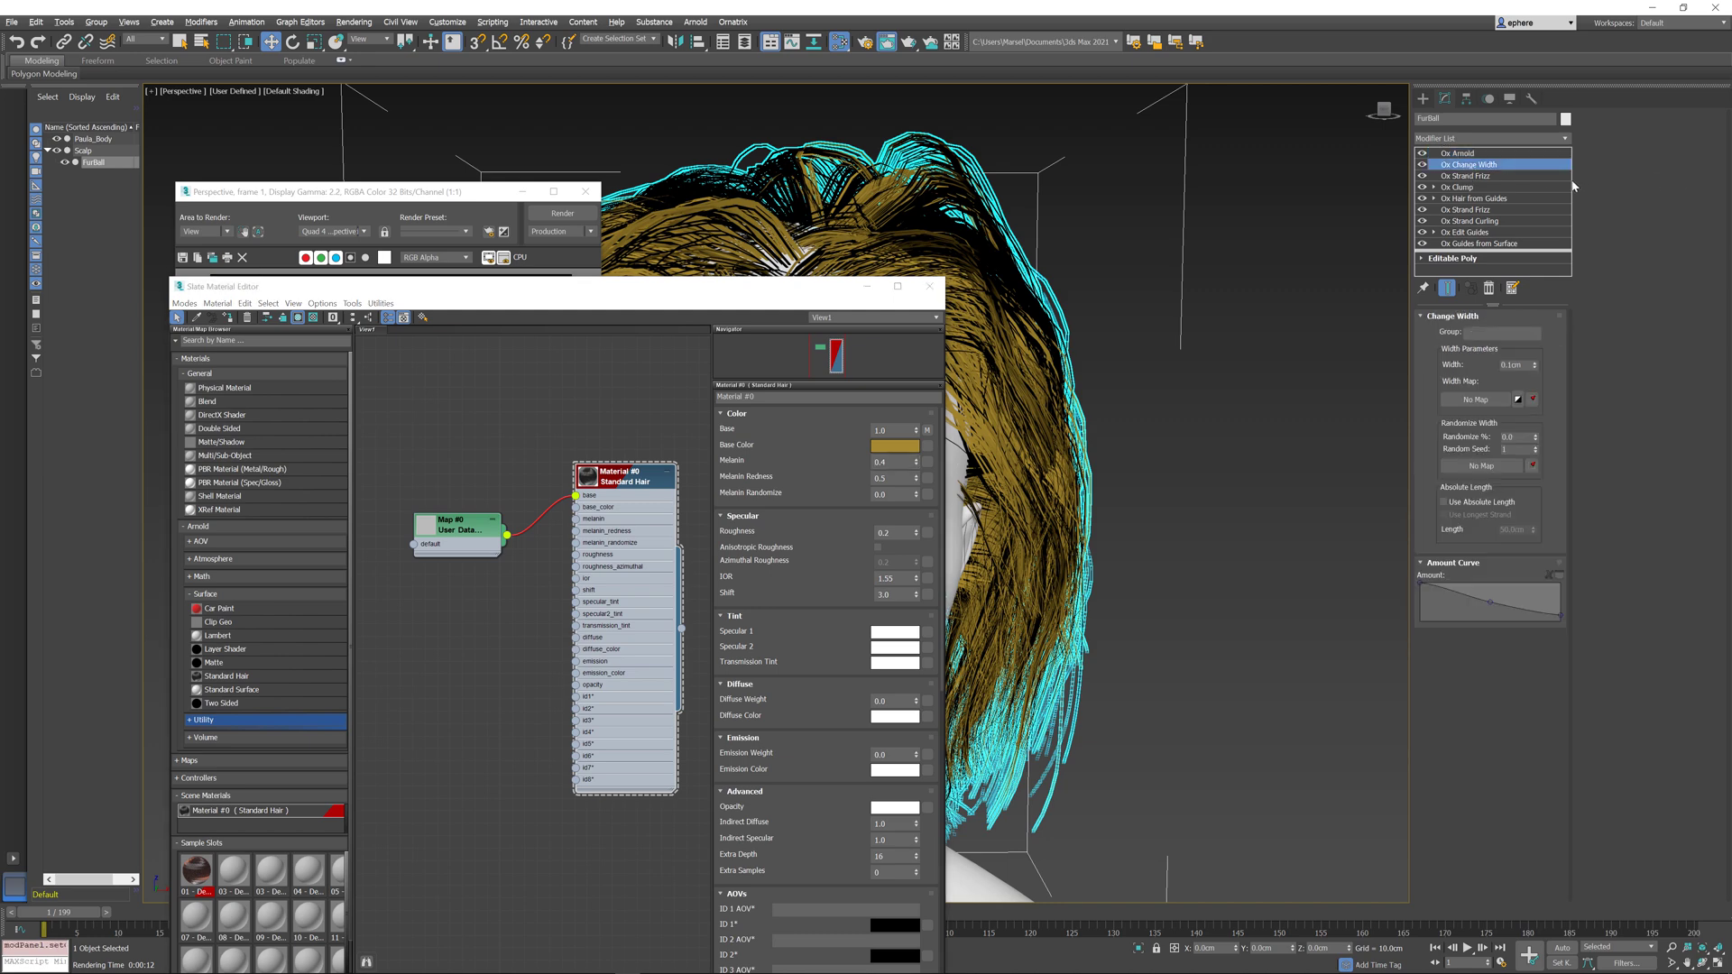
click(1510, 138)
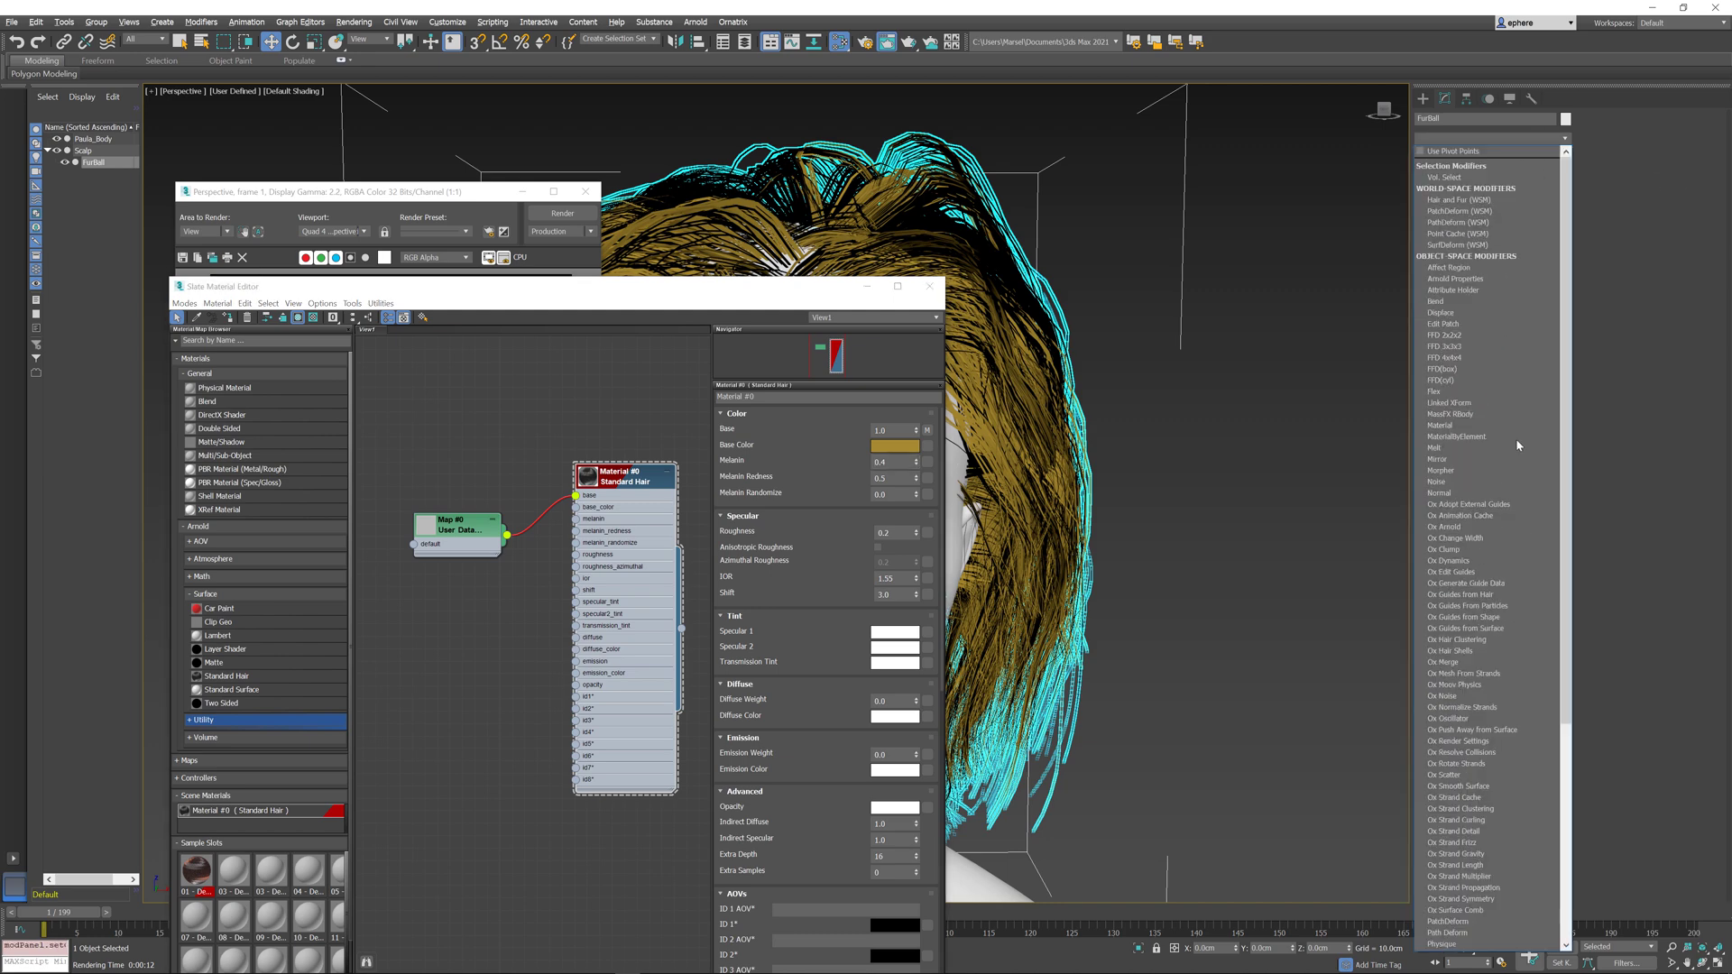
click(1510, 584)
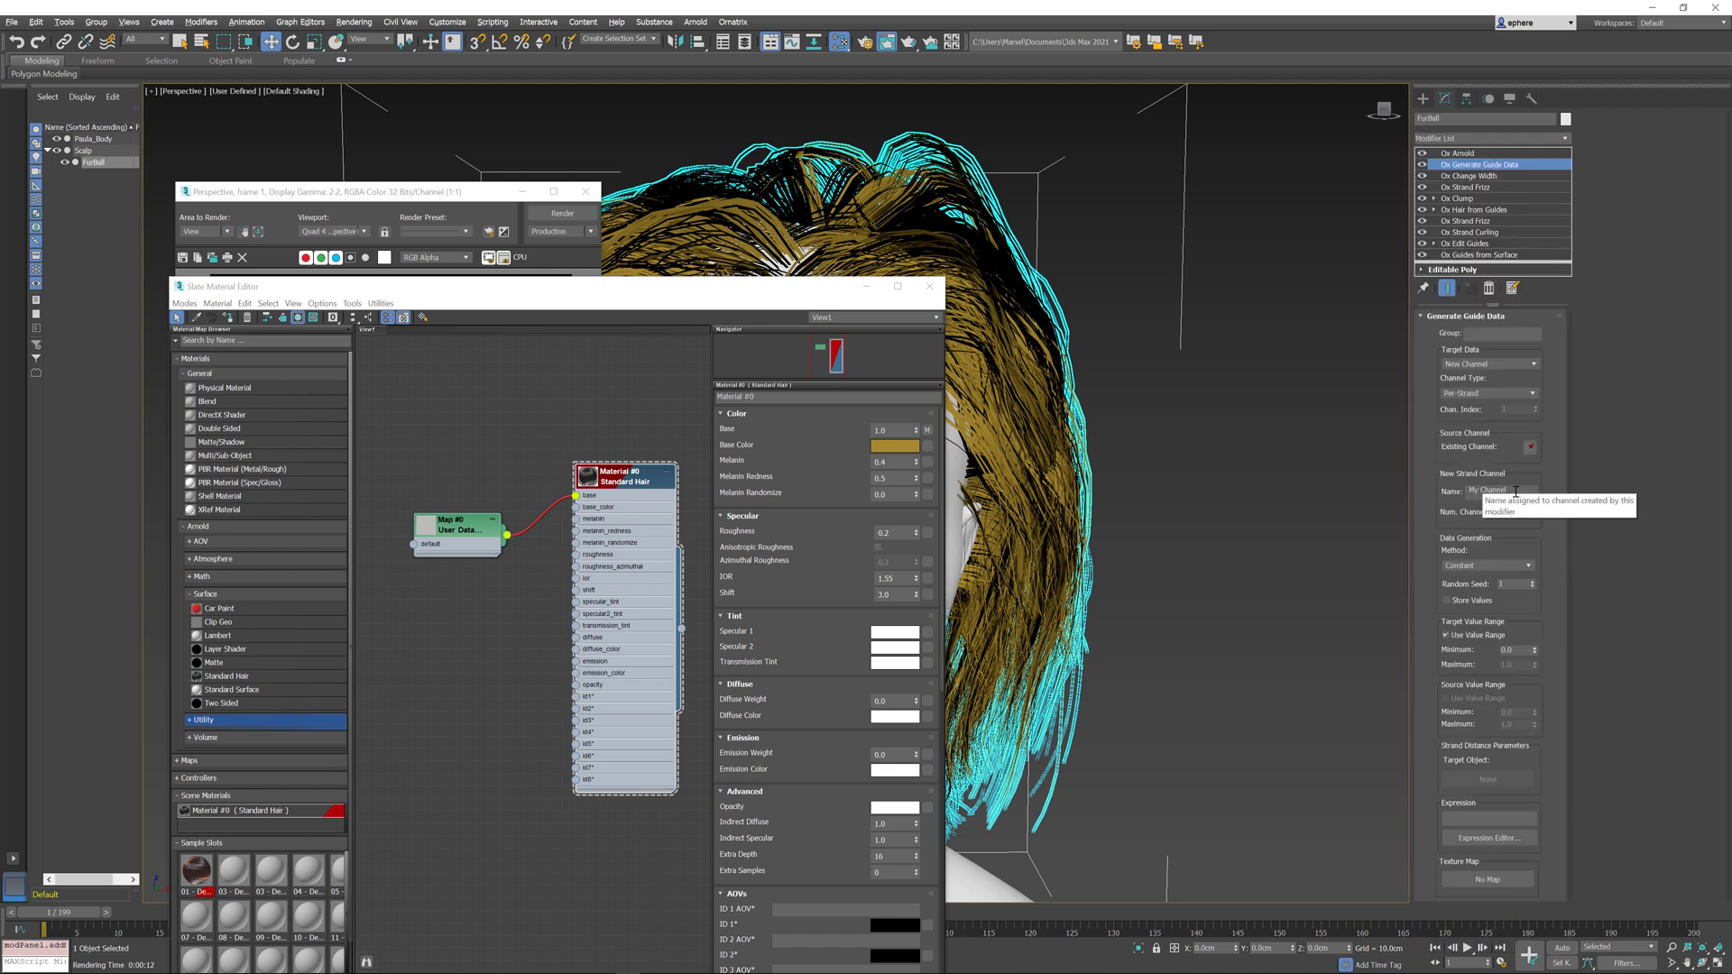
click(1516, 491)
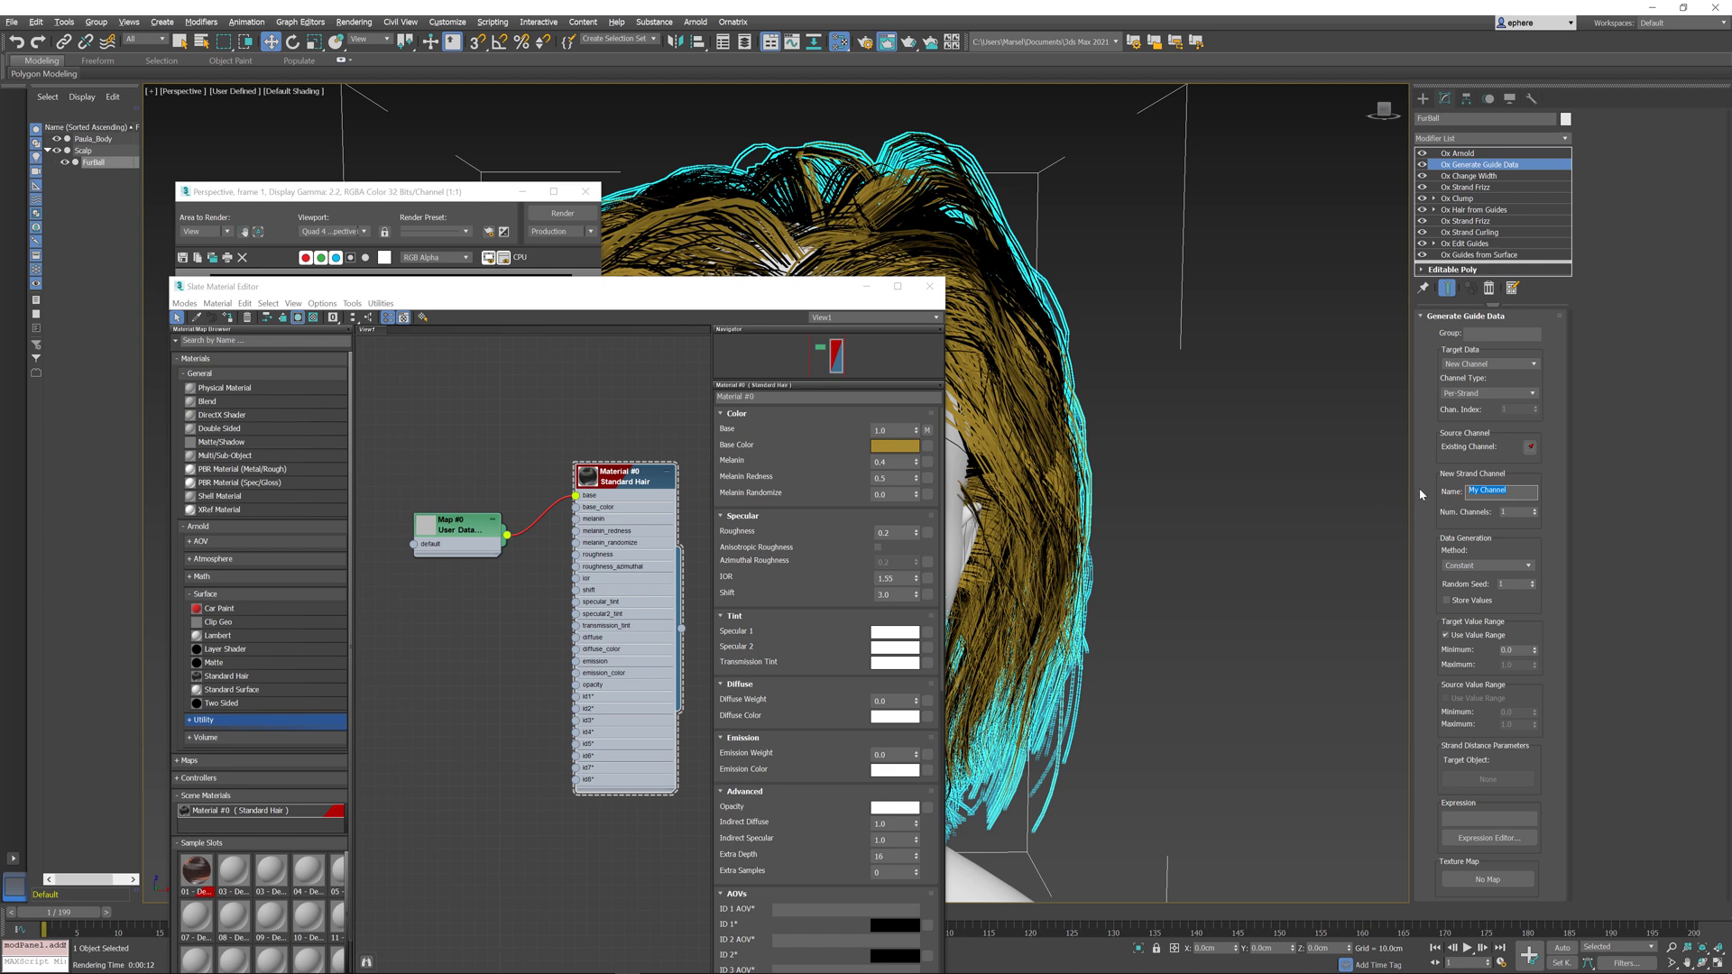
text(Color)
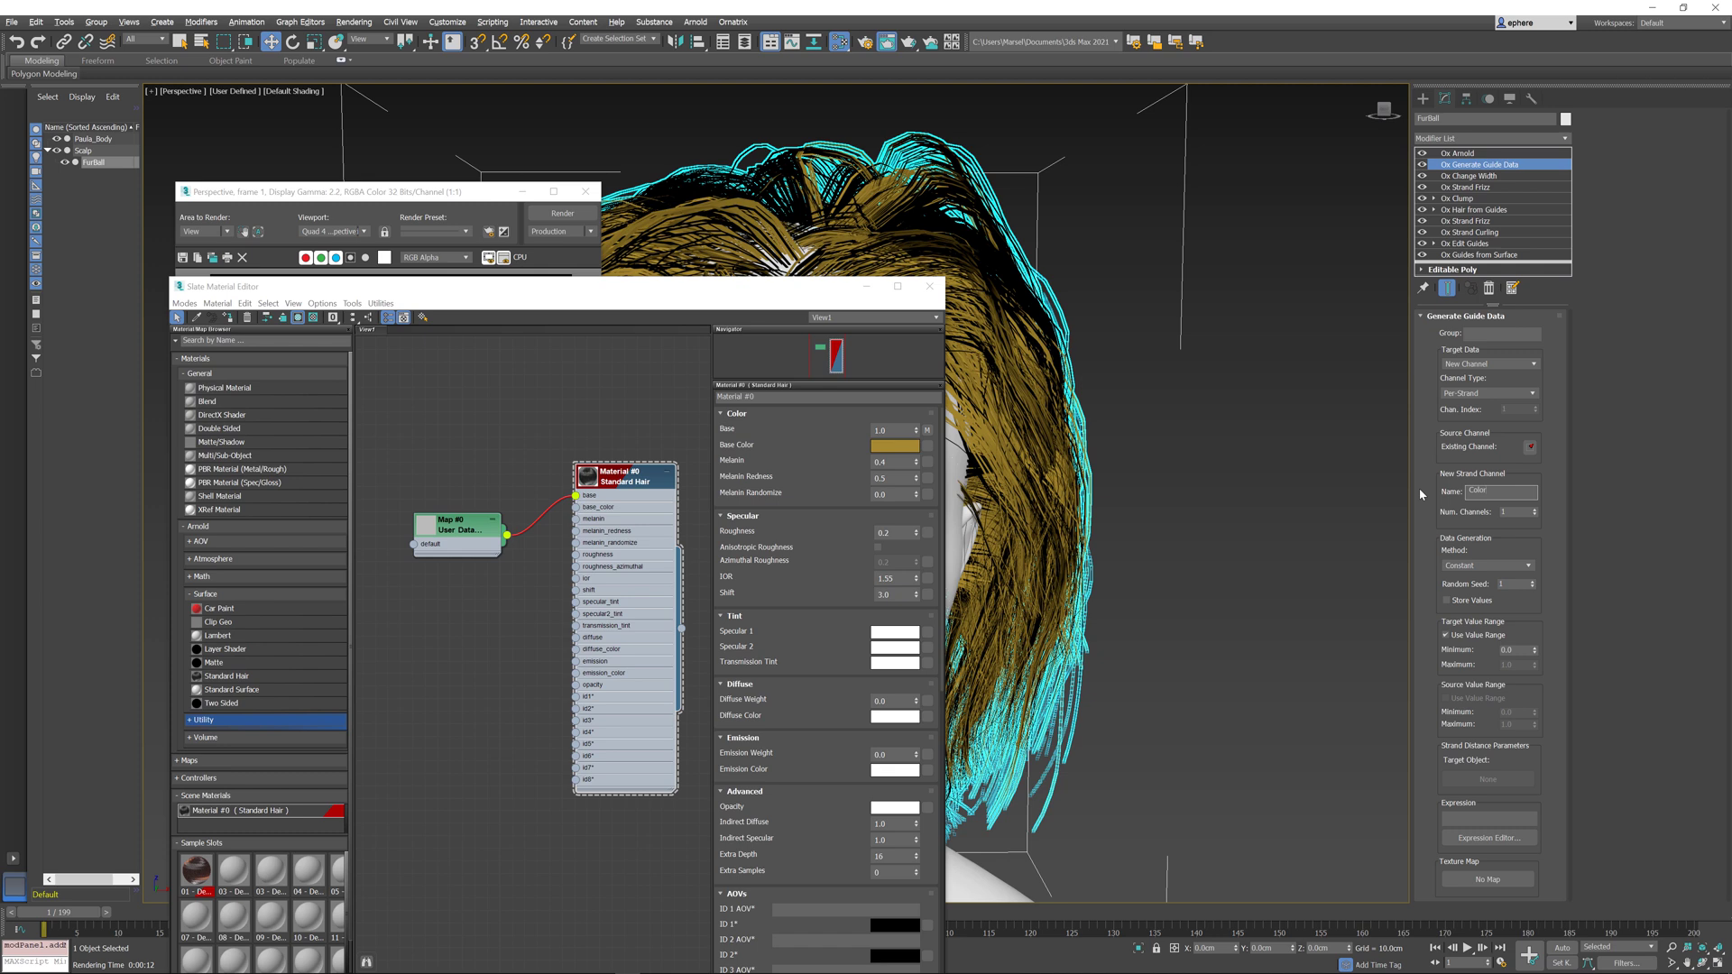
Step: Raise the number of generated channels and set the generation method to Random
click(1519, 512)
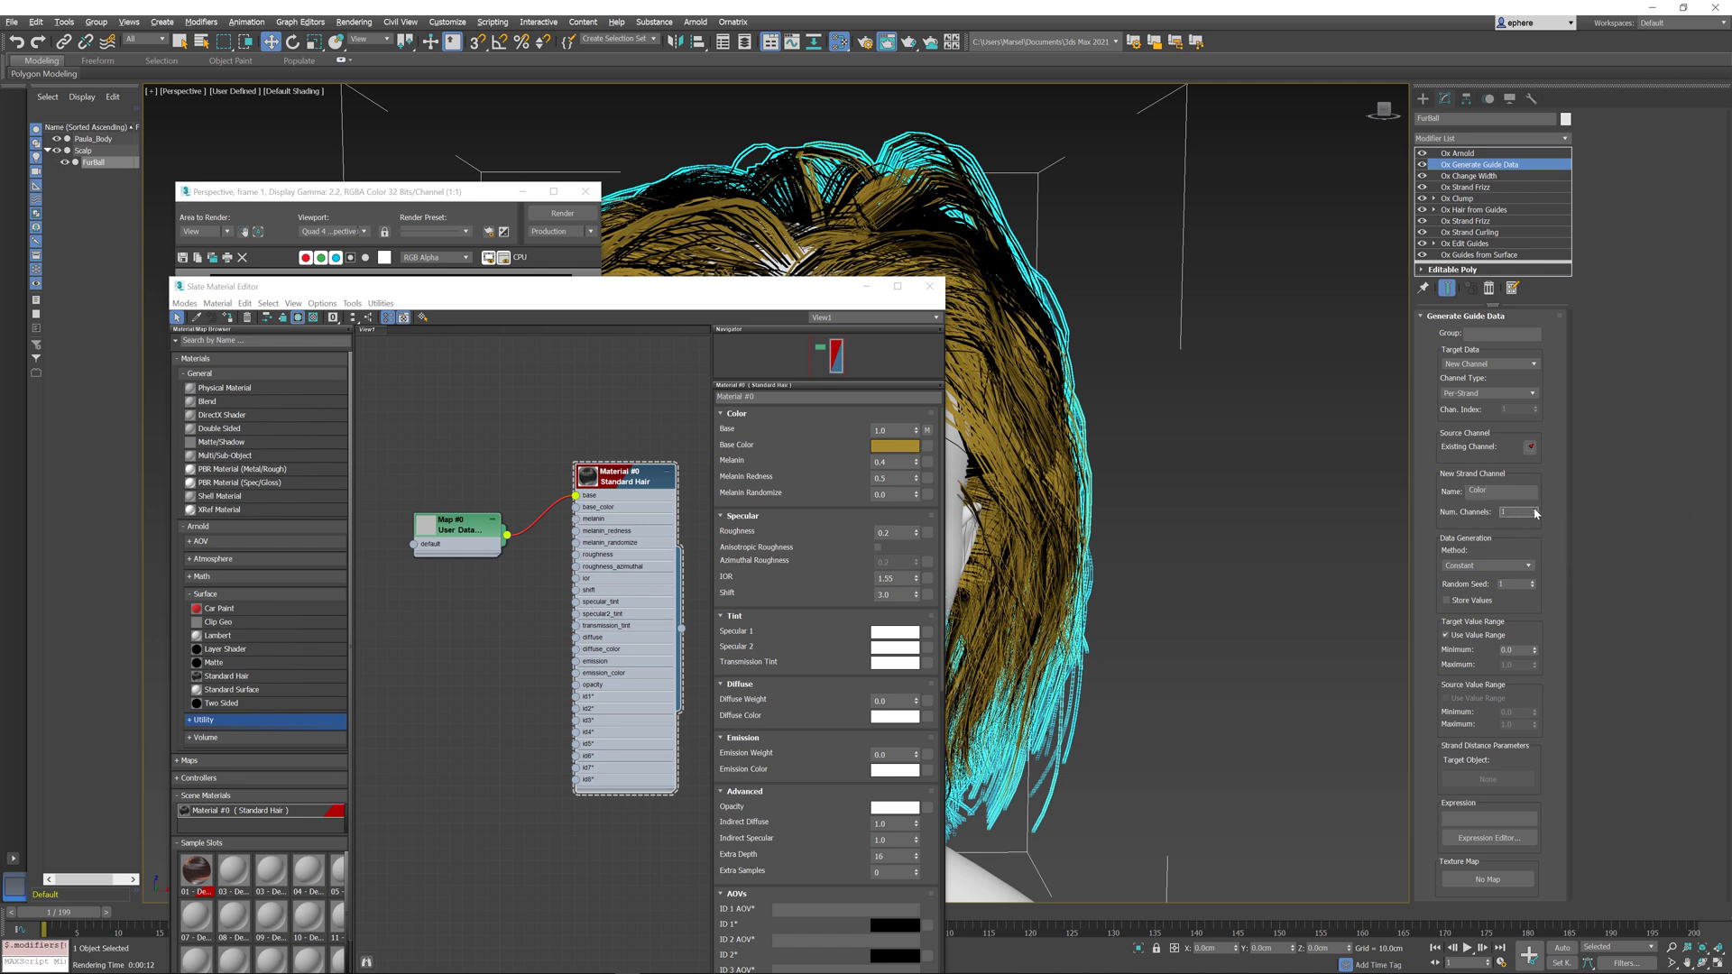
click(1537, 511)
click(1464, 569)
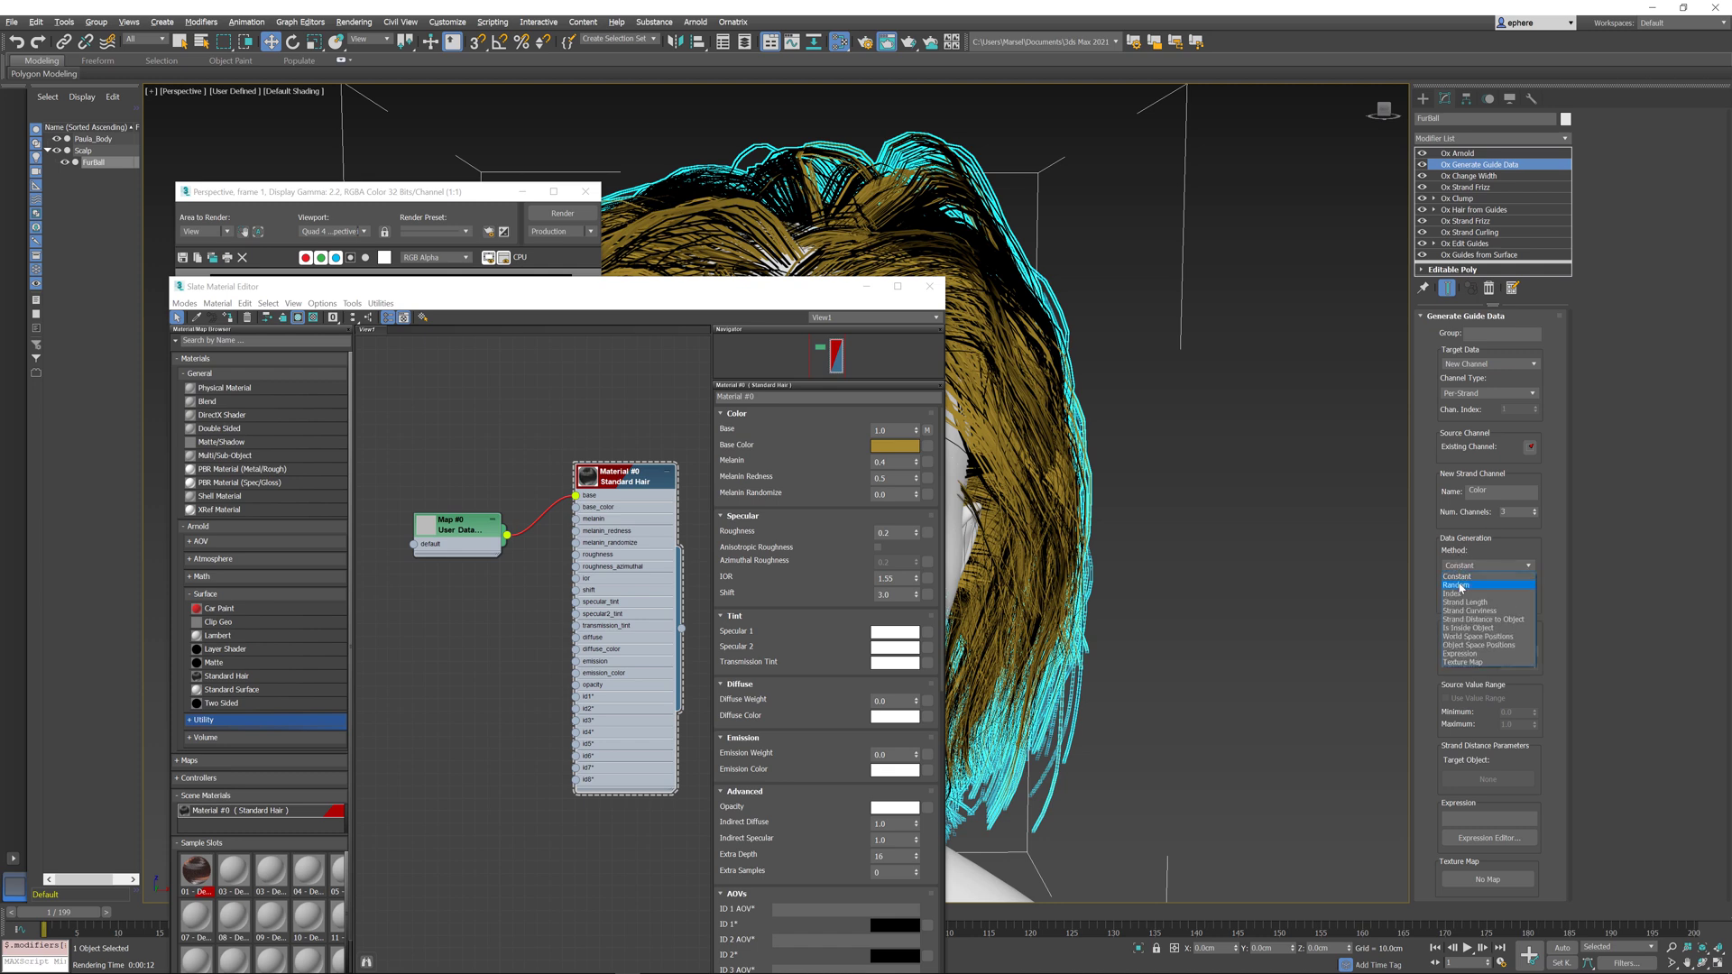
click(1457, 585)
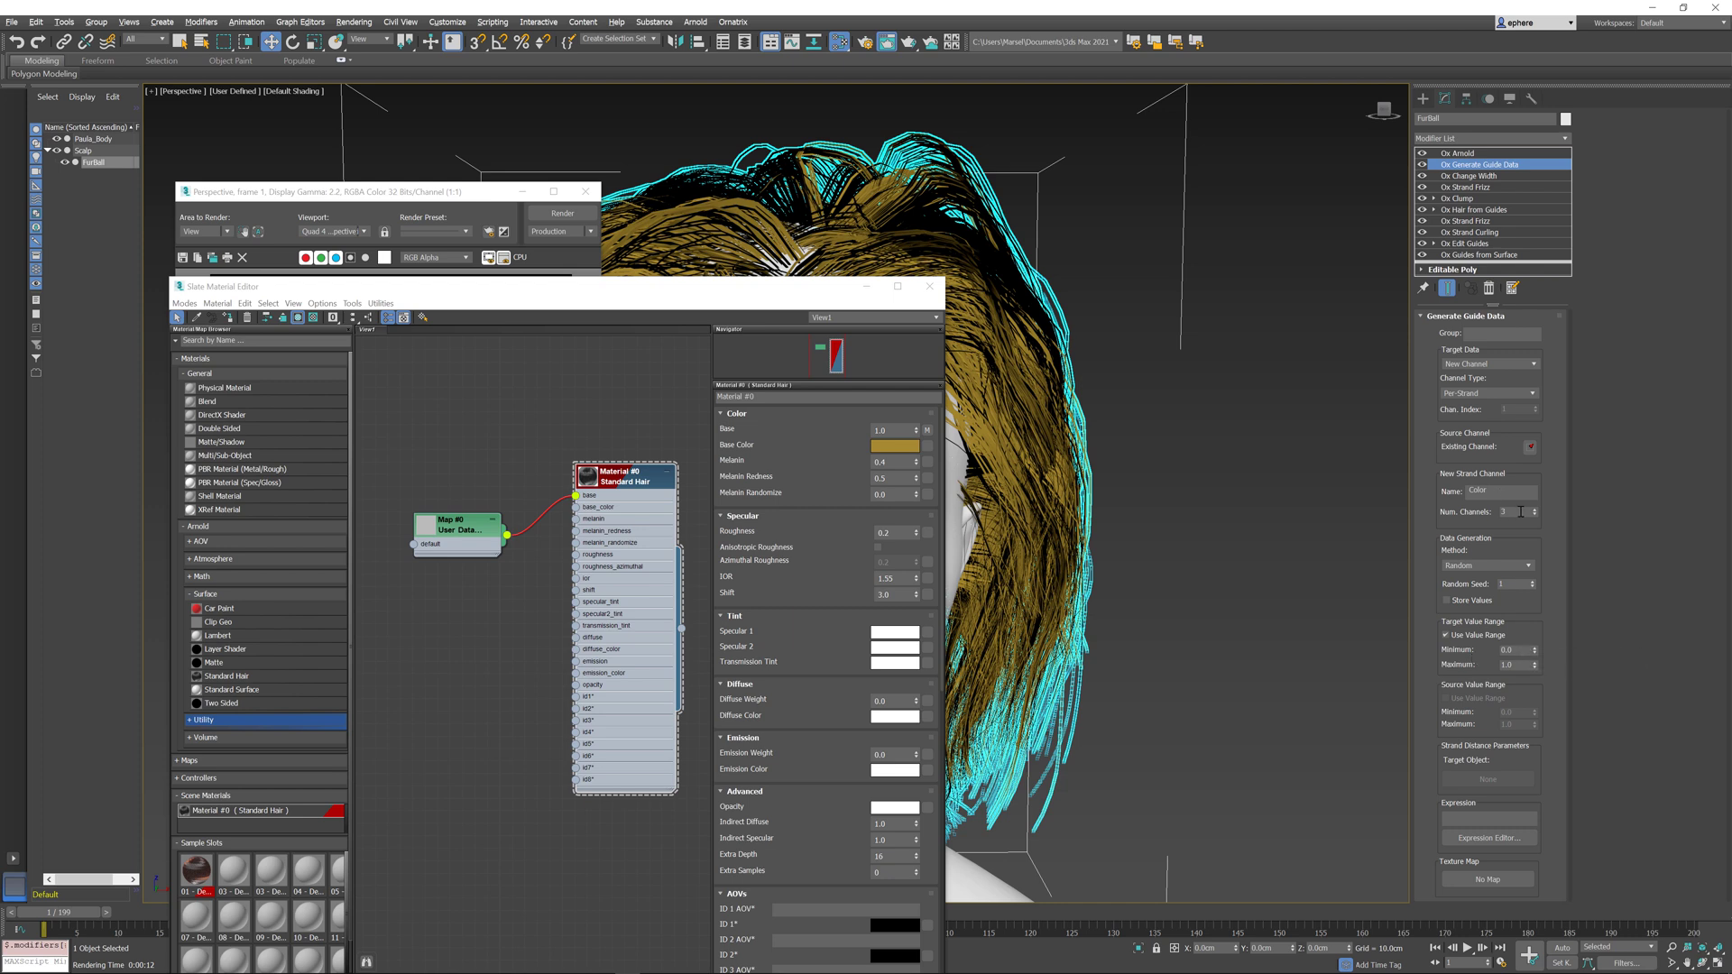
click(1523, 649)
key(Tab)
click(1467, 154)
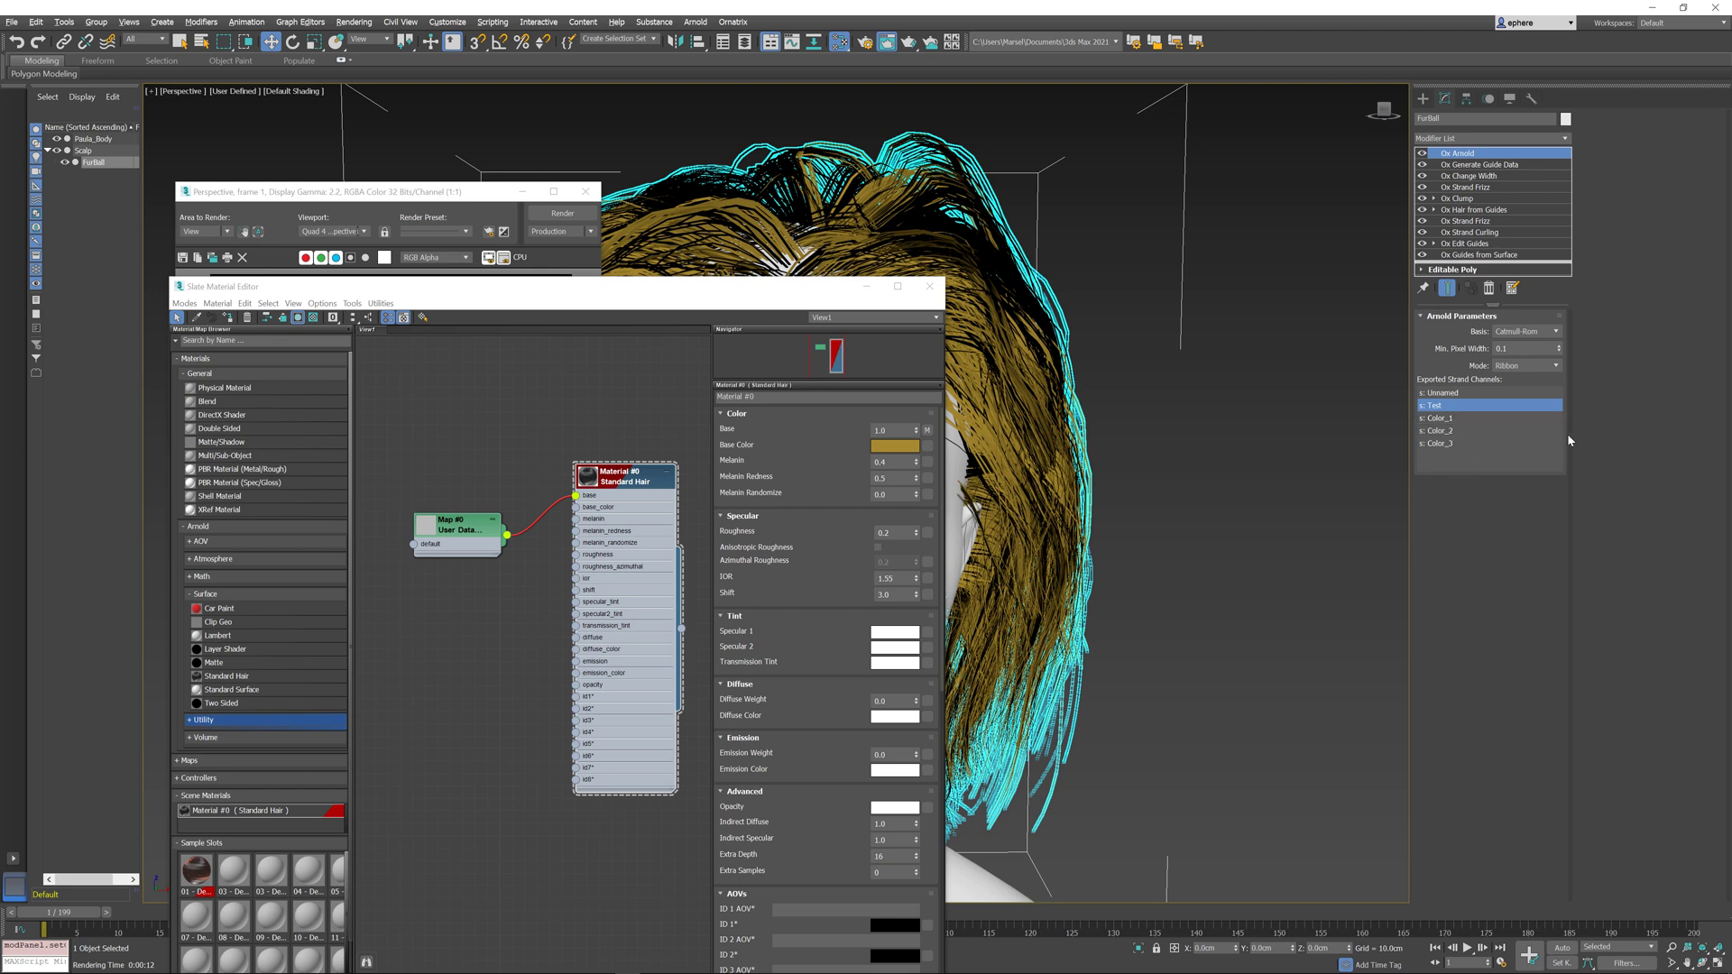
Step: Add Color_1, Color_2 and Color_3 to the exported strand channels alongside Test
ctrl+click(1487, 419)
ctrl+click(1476, 430)
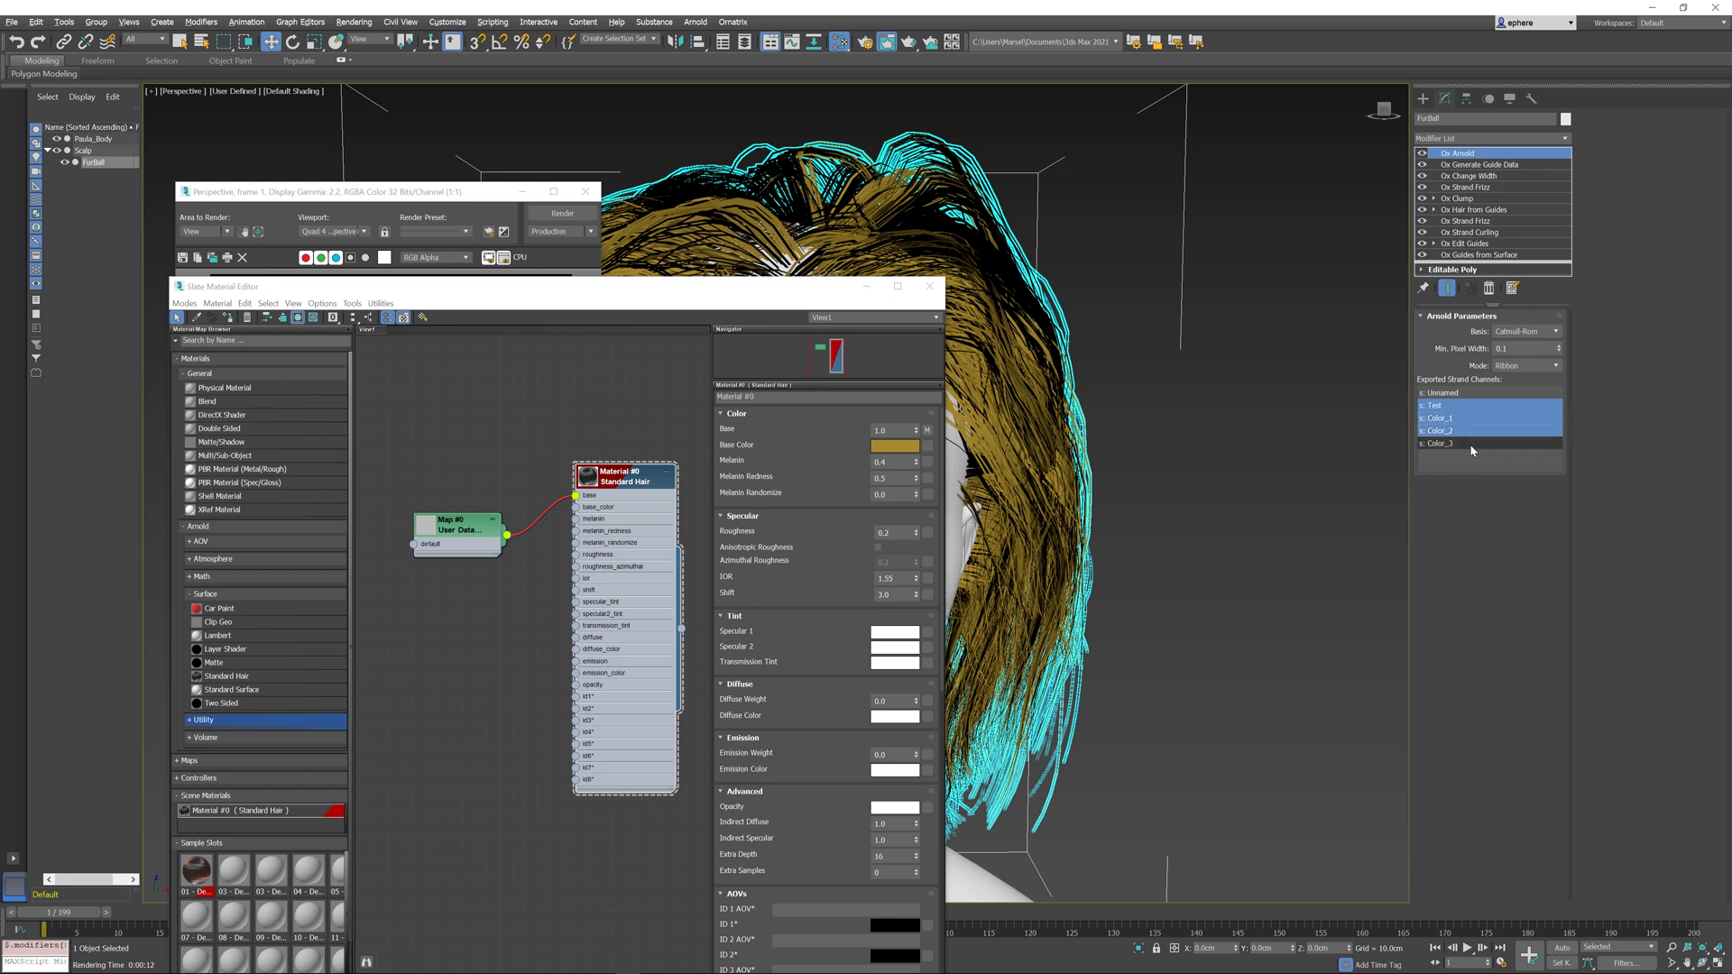
ctrl+click(1471, 445)
Step: Wire a User Data RGB map into diffuse_color with its Attribute set to Color
drag(576, 650, 446, 625)
mouse_move(487, 660)
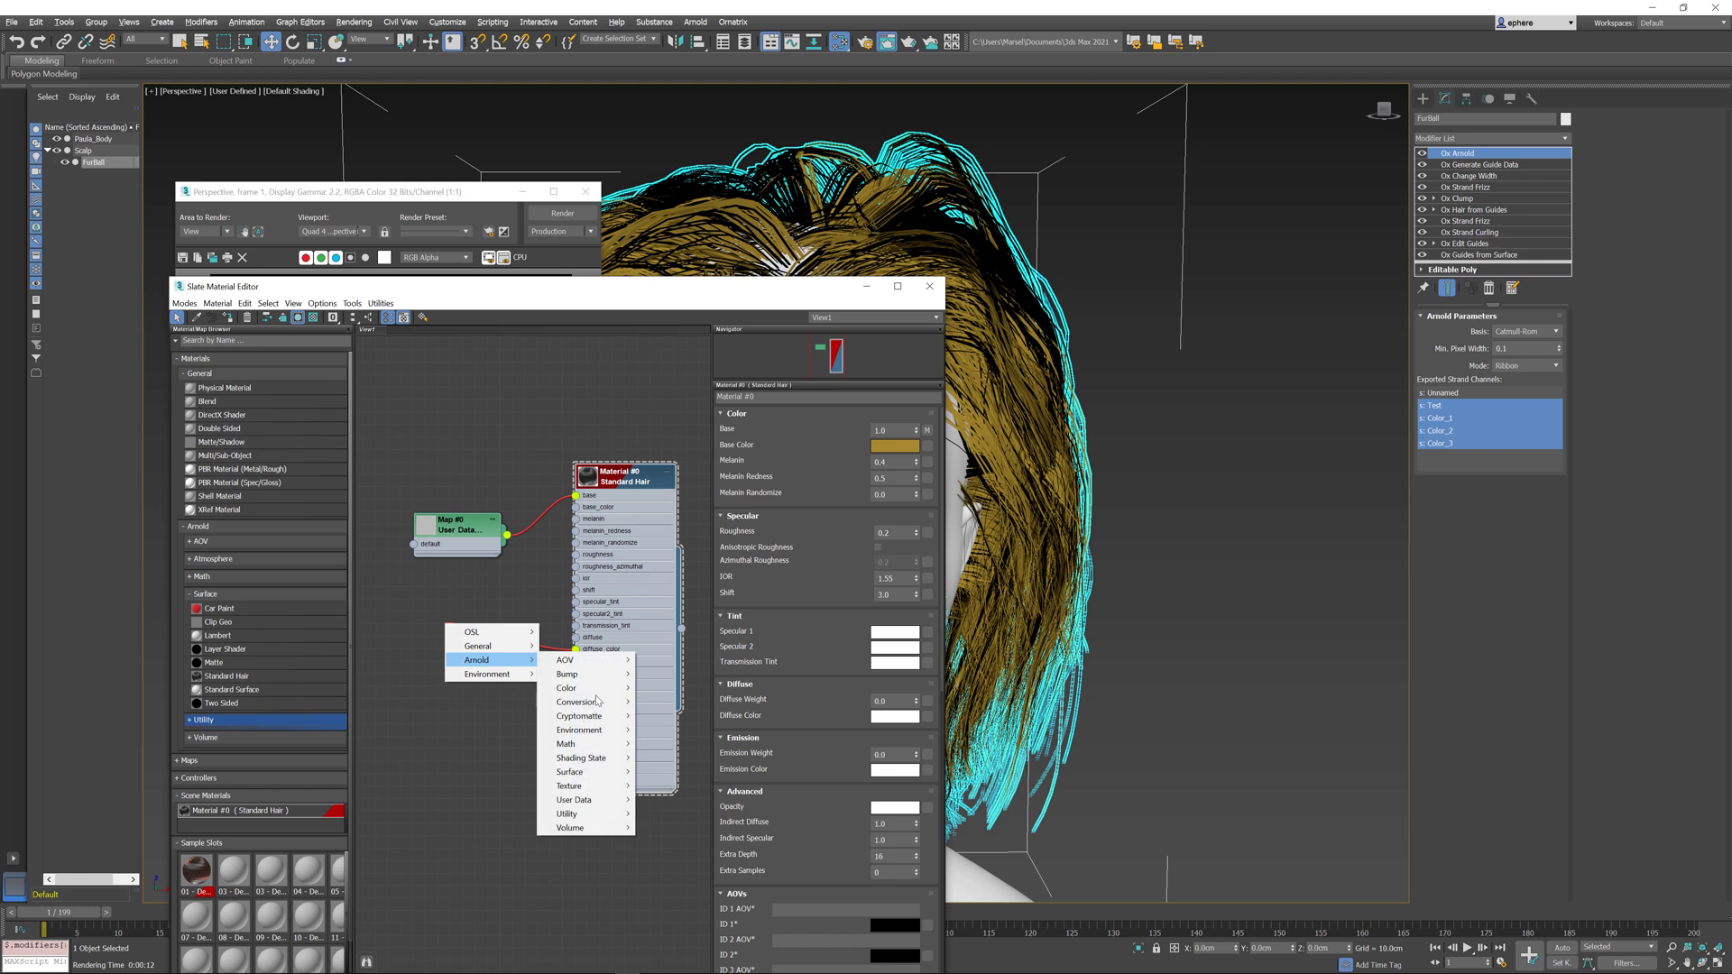
mouse_move(603, 800)
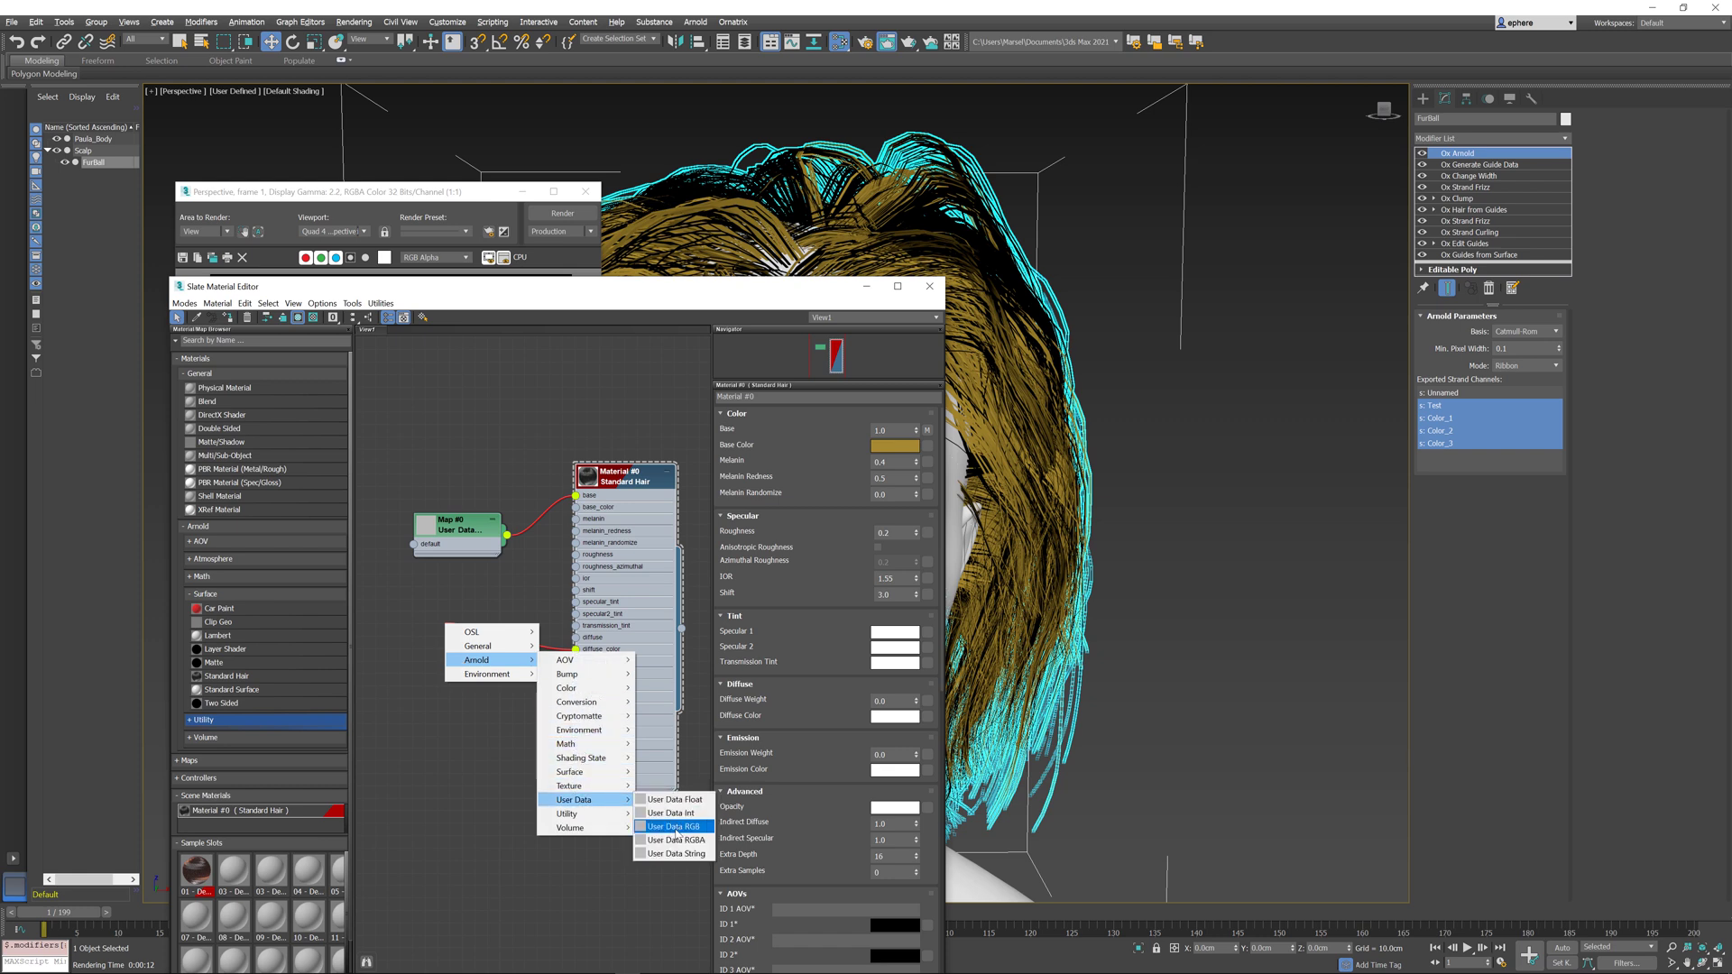
click(677, 826)
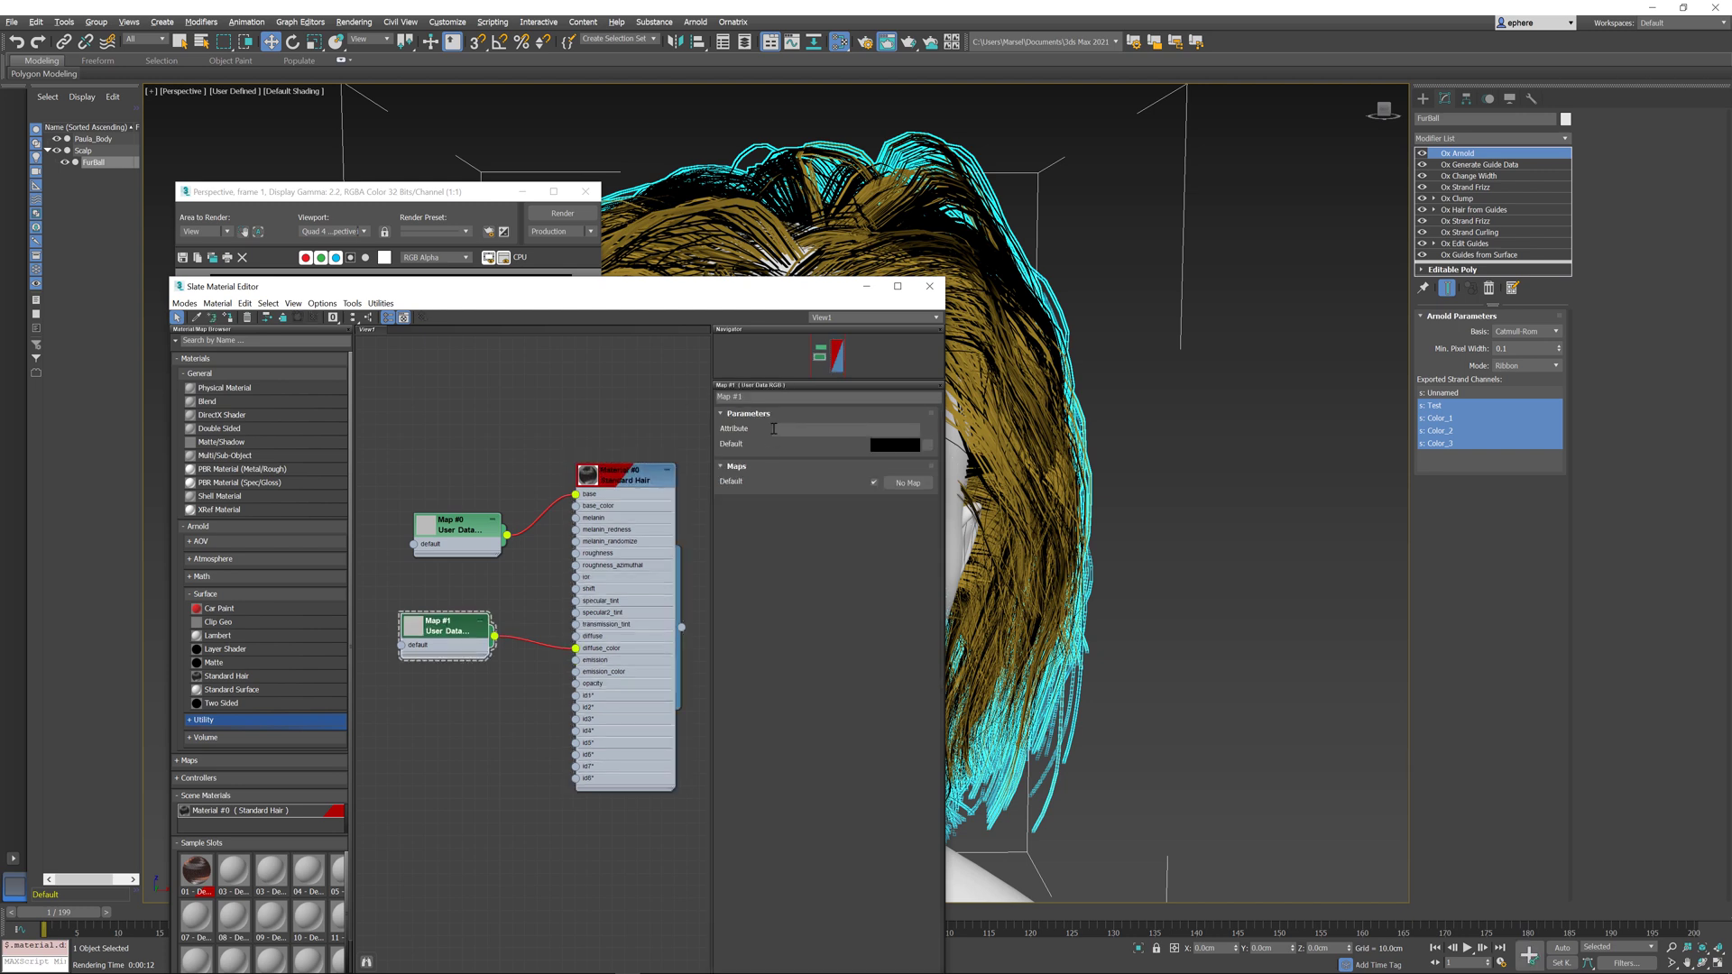
click(778, 431)
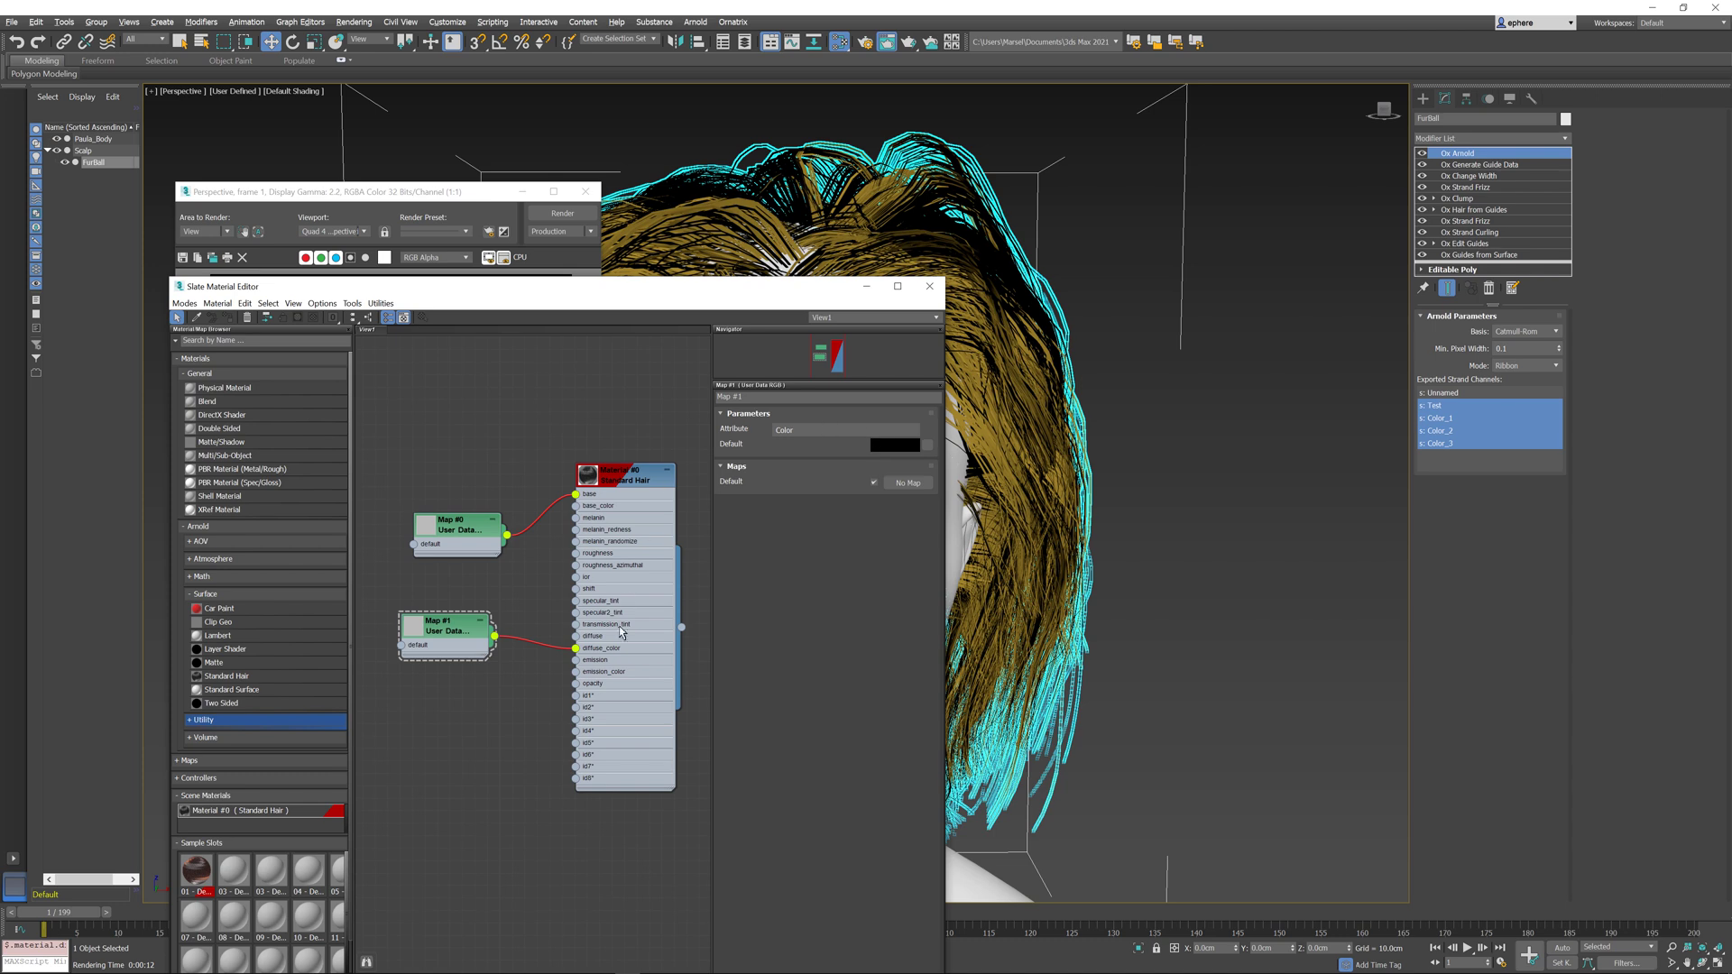
double_click(625, 473)
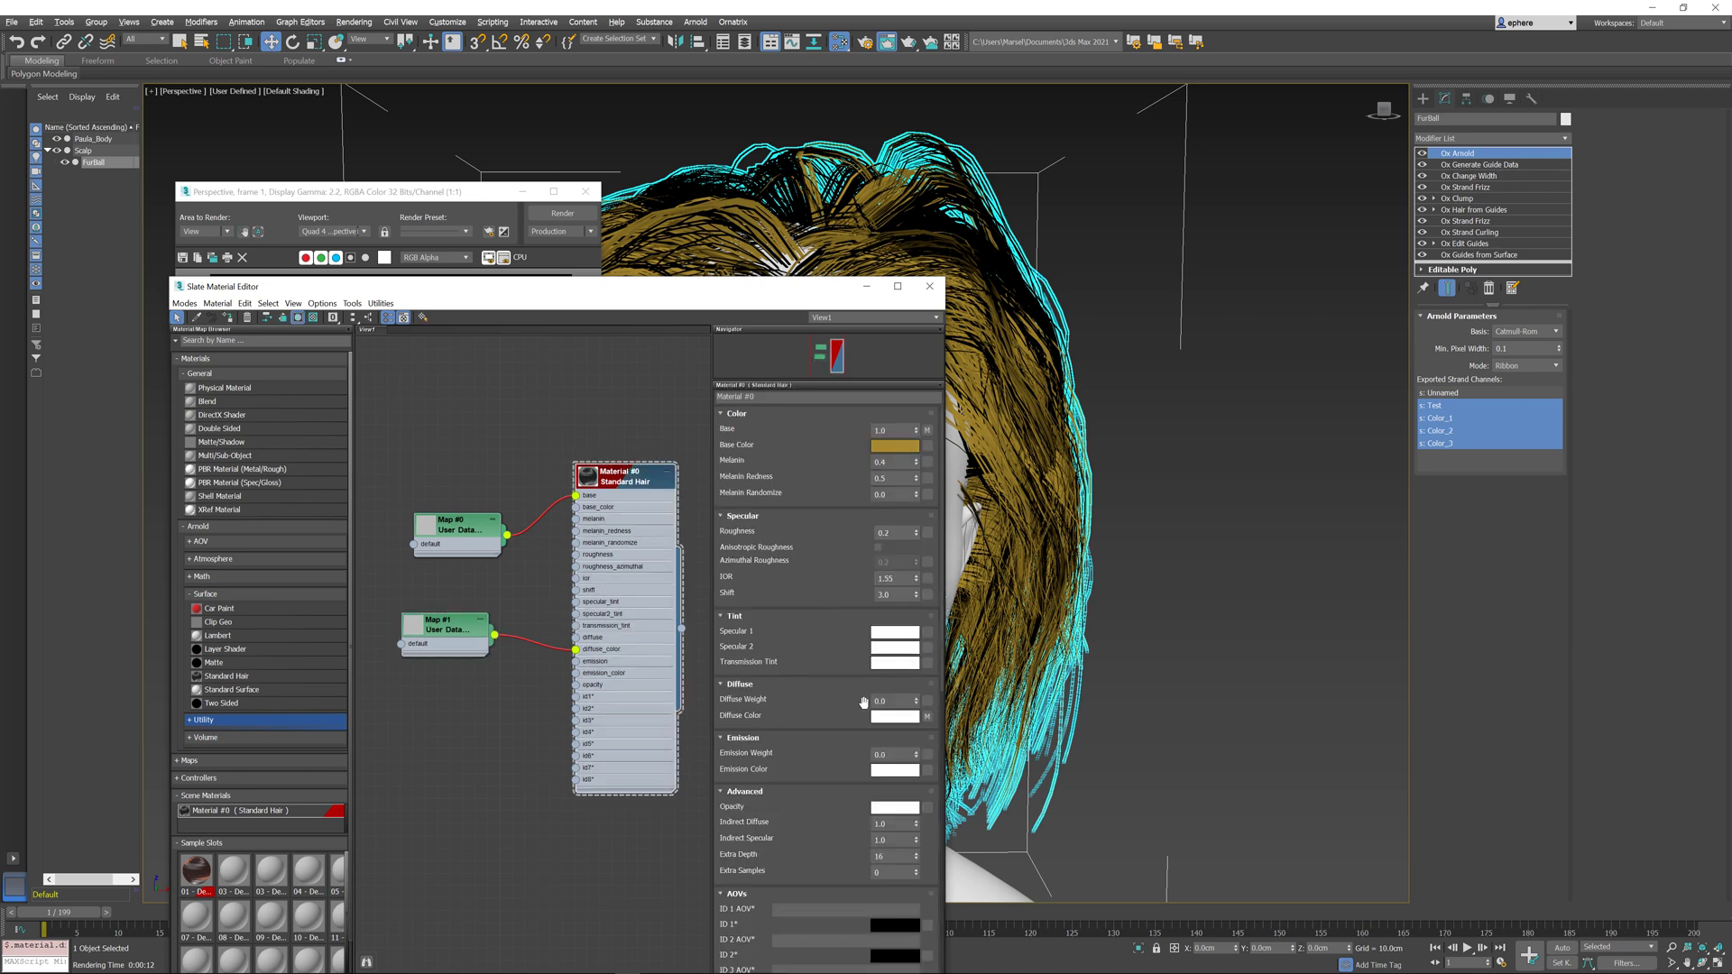
Step: Raise the Standard Hair Diffuse Weight to 1.0 and re-render the hair in Arnold with random-coloured strands
drag(916, 701, 916, 690)
click(224, 262)
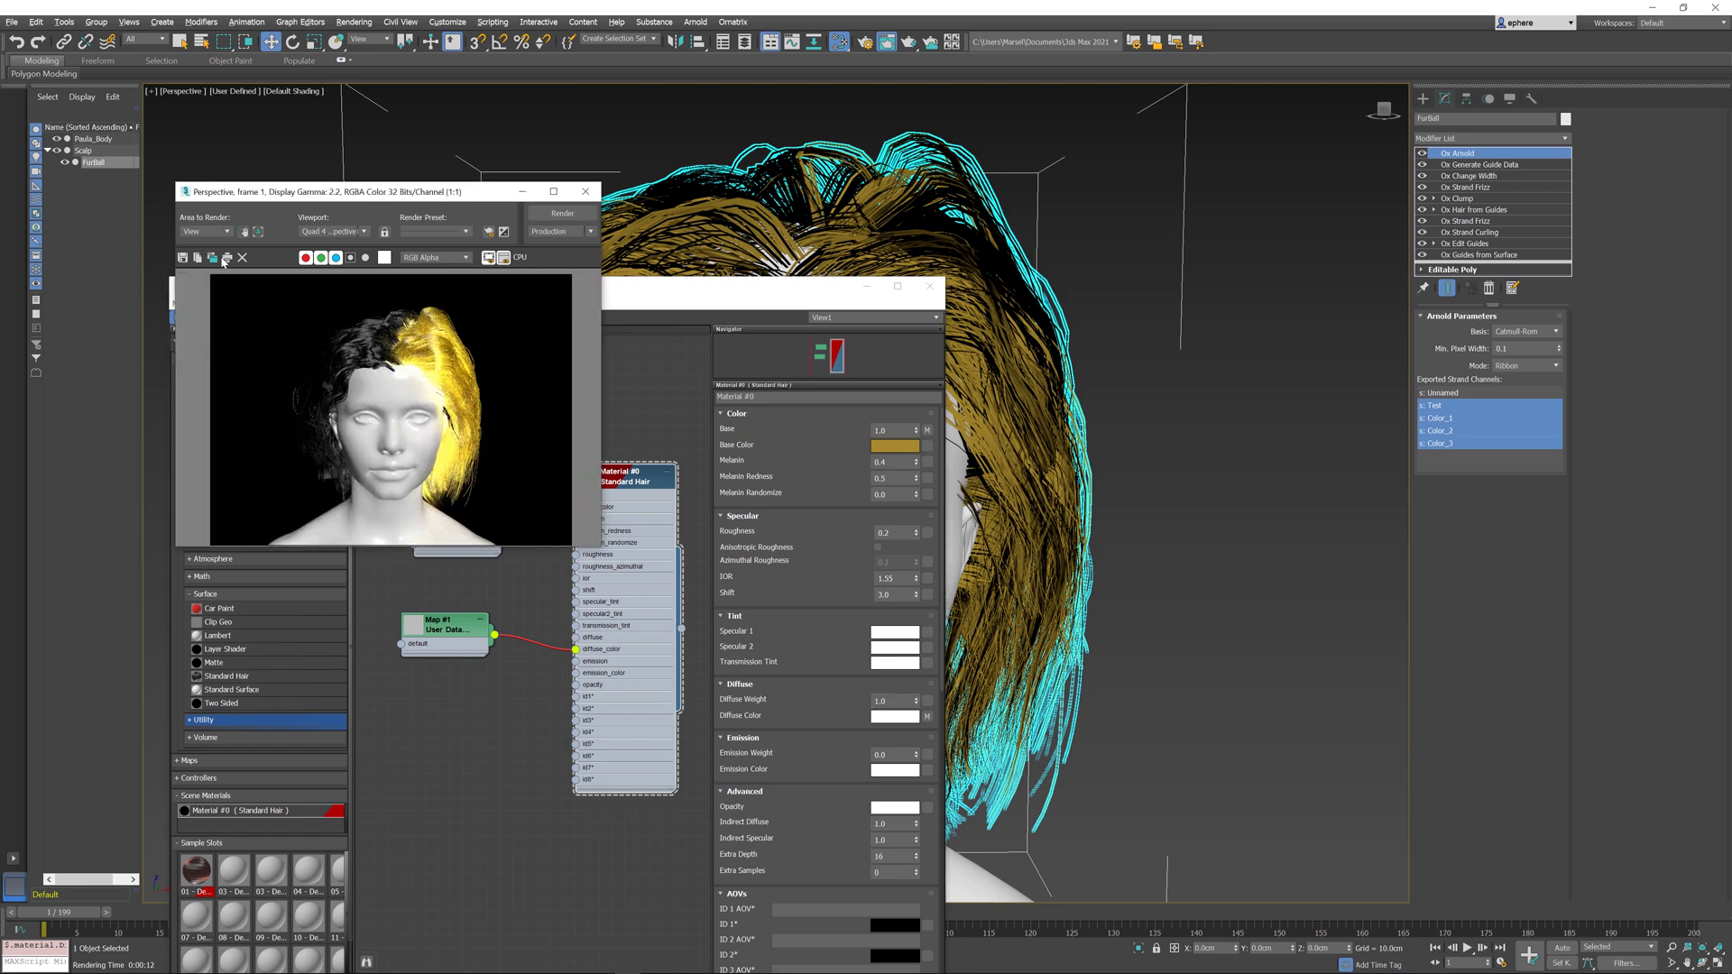
key(shift+q)
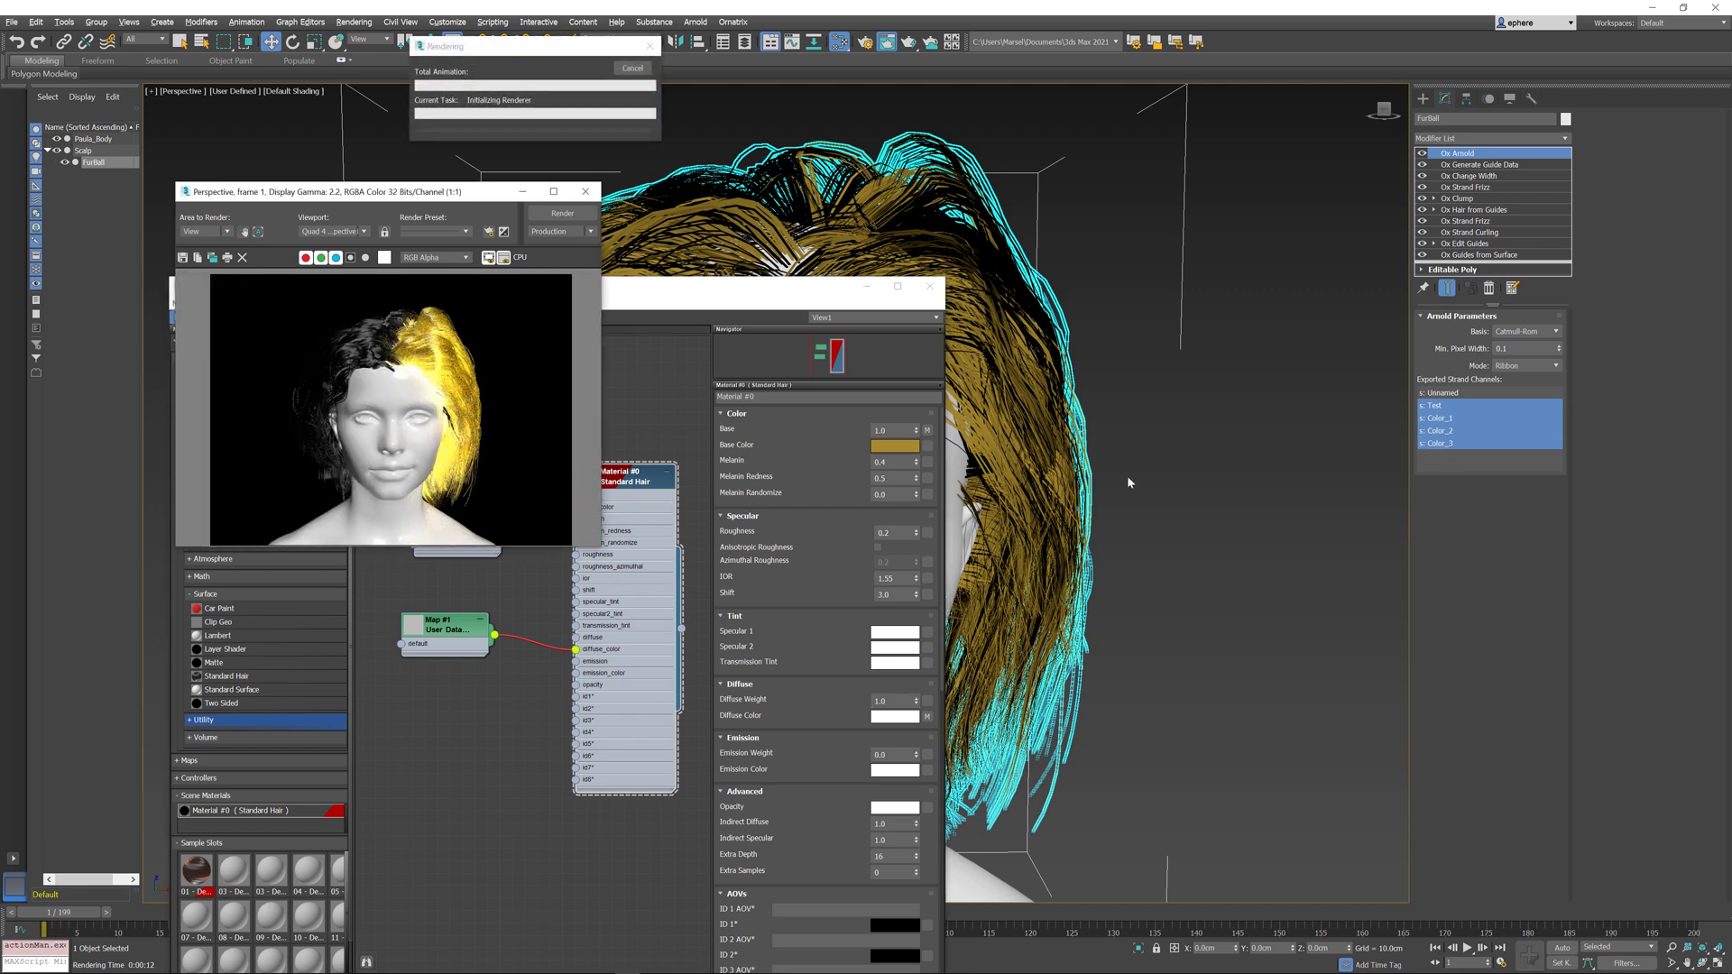